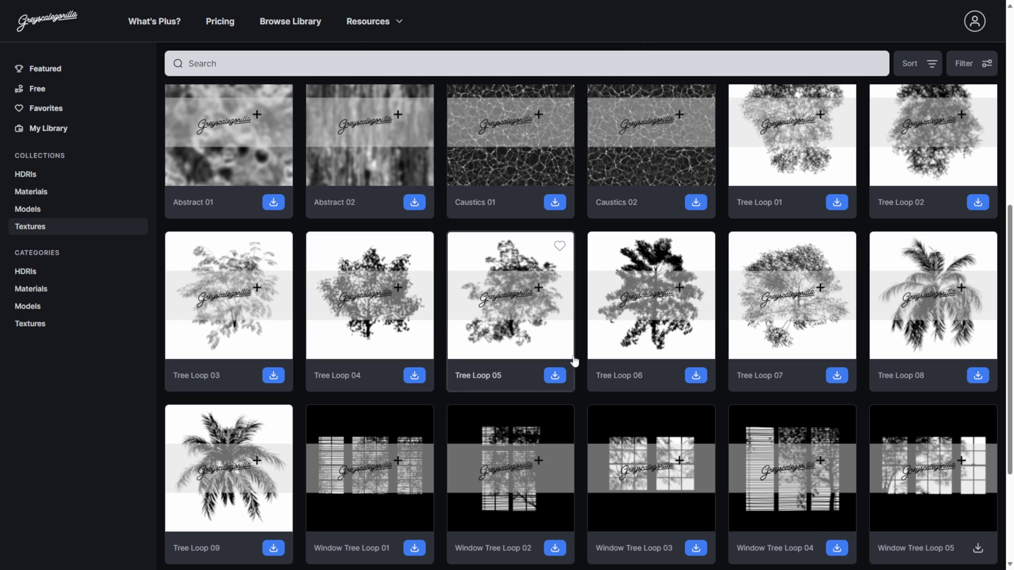
Scroll the Textures collection down to the Tree Loop and Window Tree Loop gobos.
scroll(575, 358, down, 1)
scroll(608, 370, down, 2)
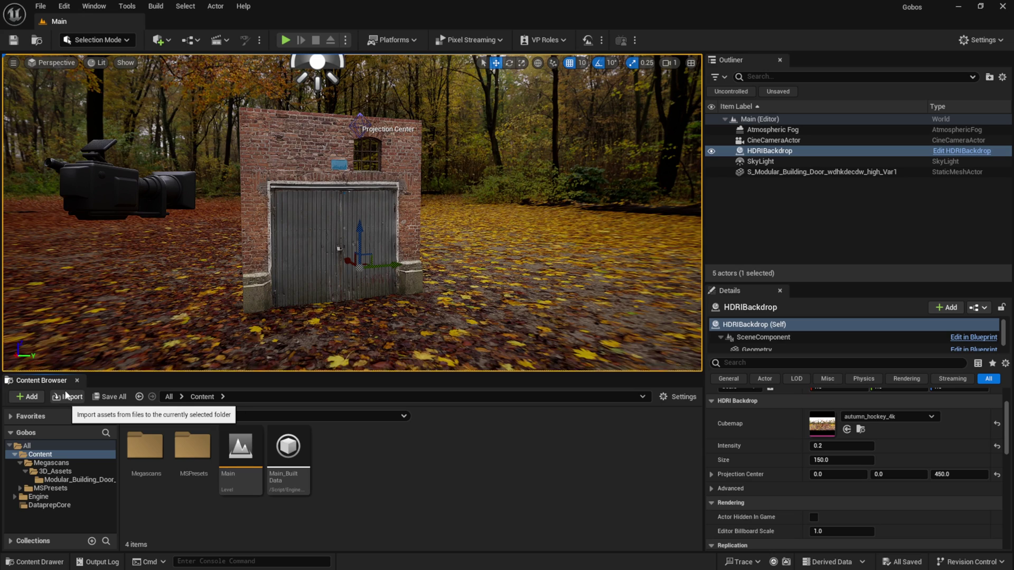
Create an Img Media Source asset in Content, keeping the name NewImgMediaSource.
right_click(350, 453)
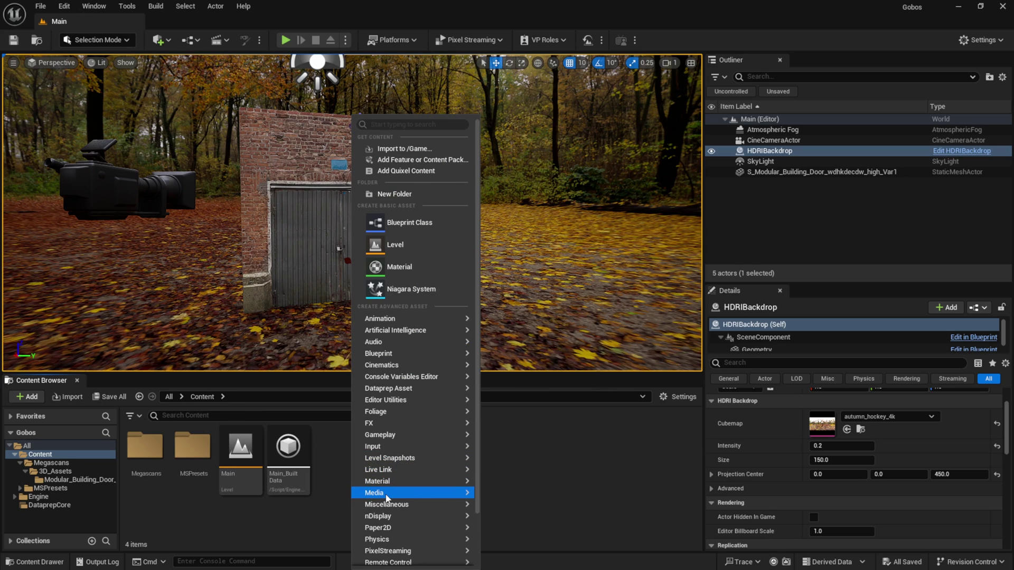
mouse_move(386, 498)
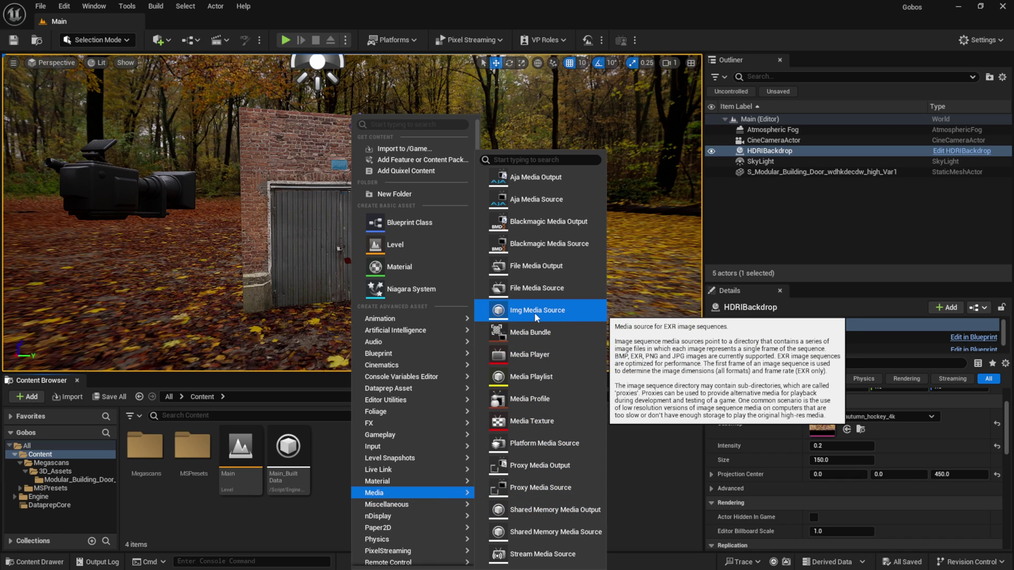
click(553, 314)
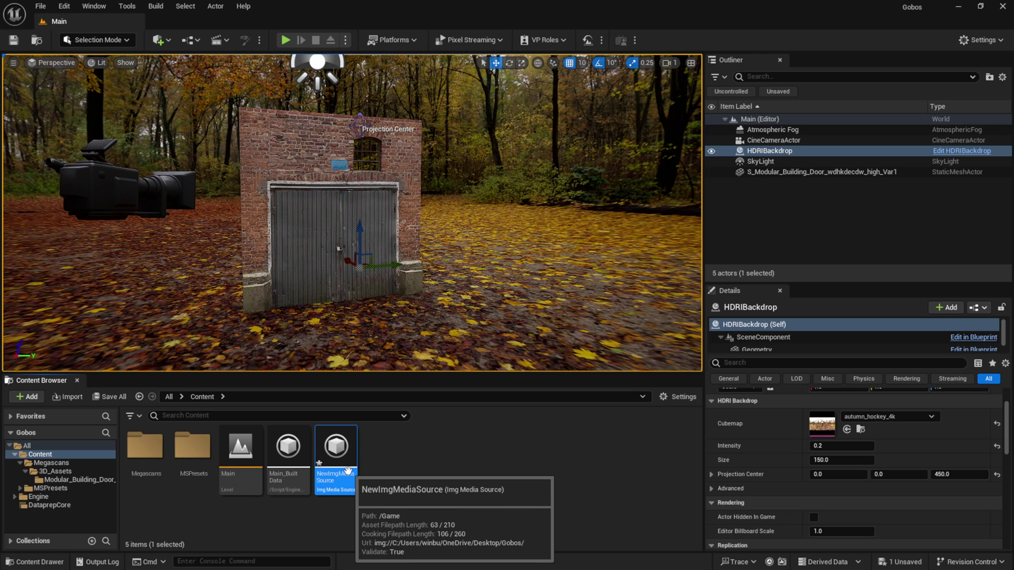
Point NewImgMediaSource's sequence path at the WindowTreeLoop06 image folder and save it.
double_click(335, 454)
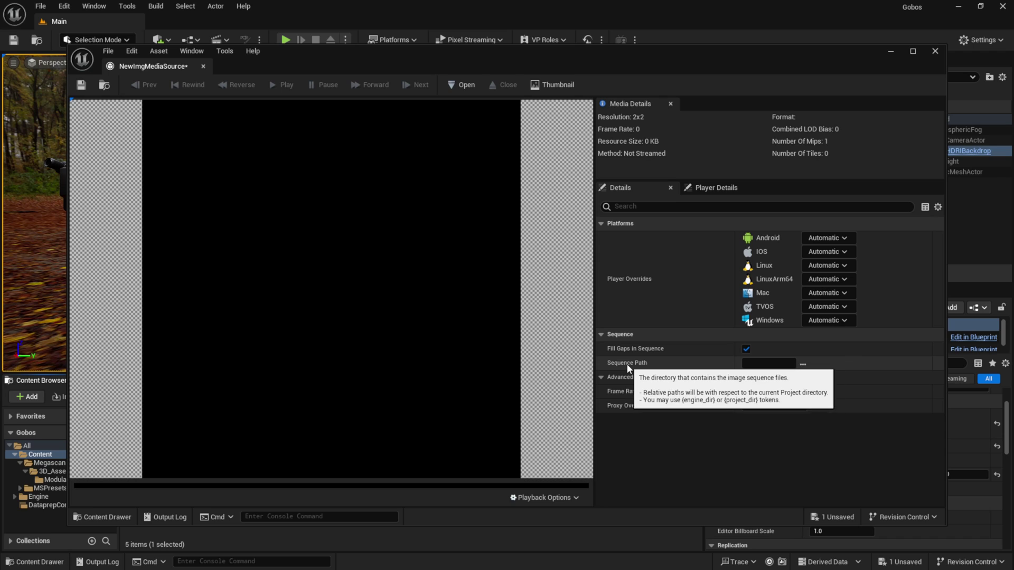
click(803, 364)
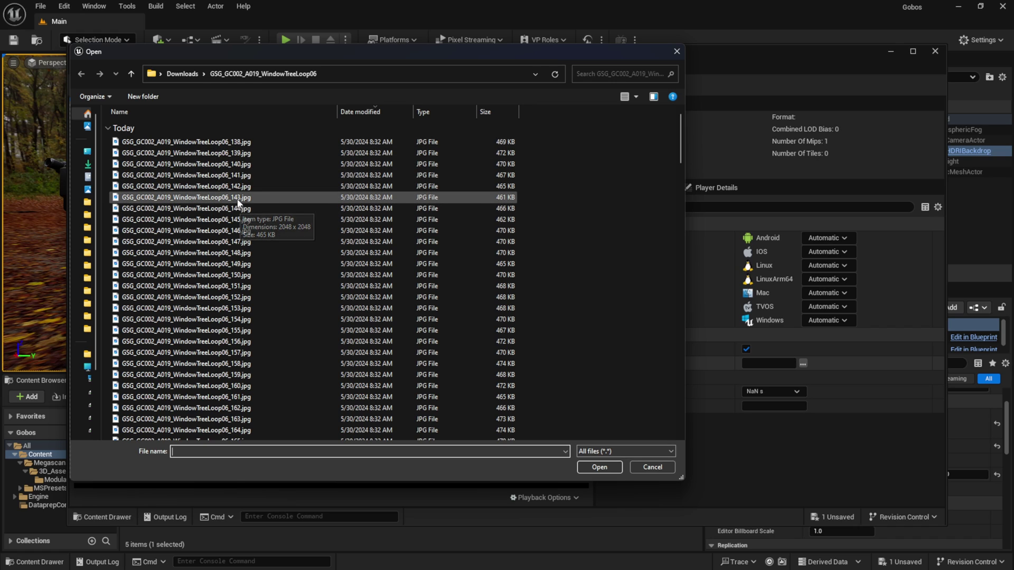
click(208, 142)
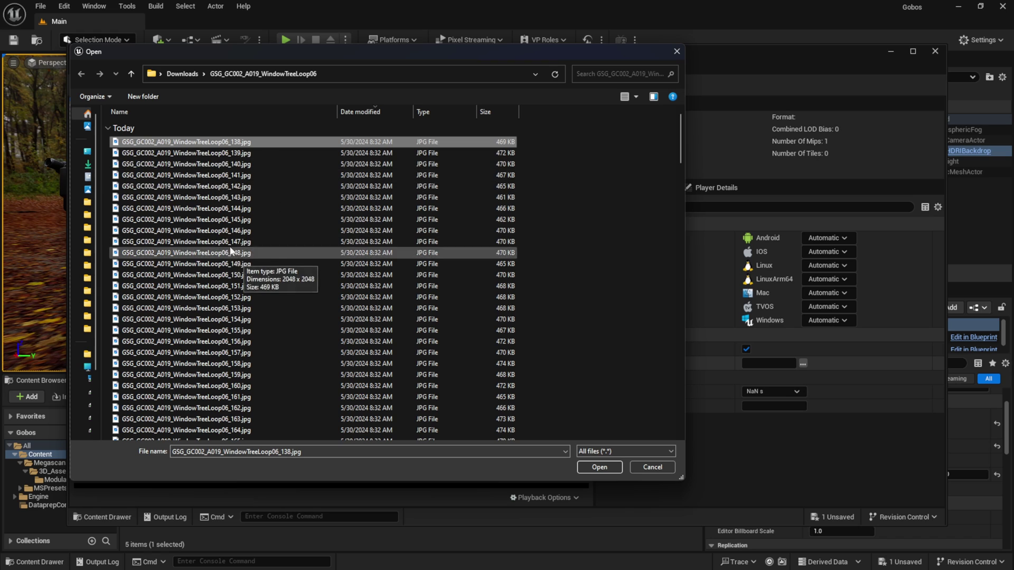
click(599, 467)
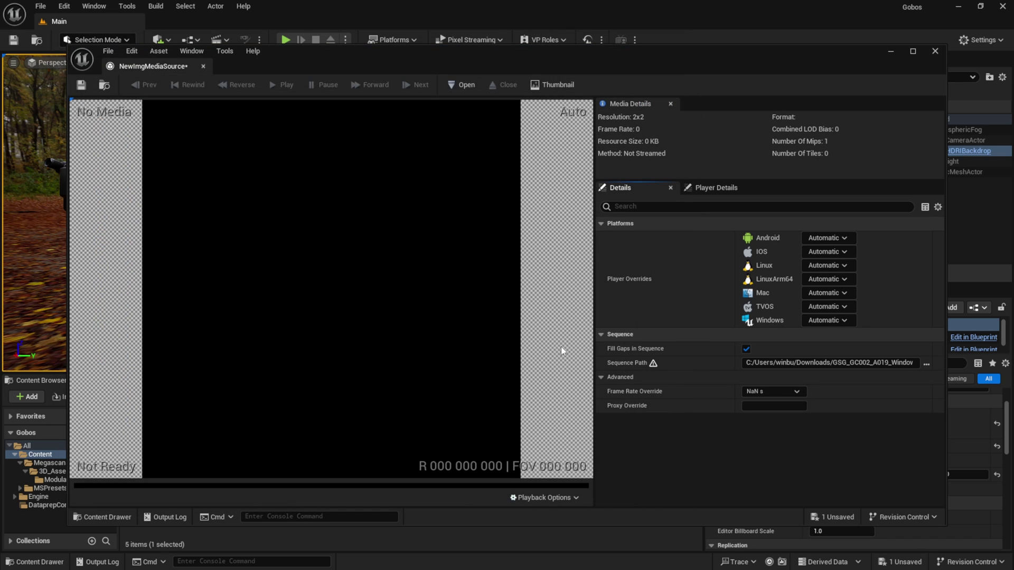
click(84, 87)
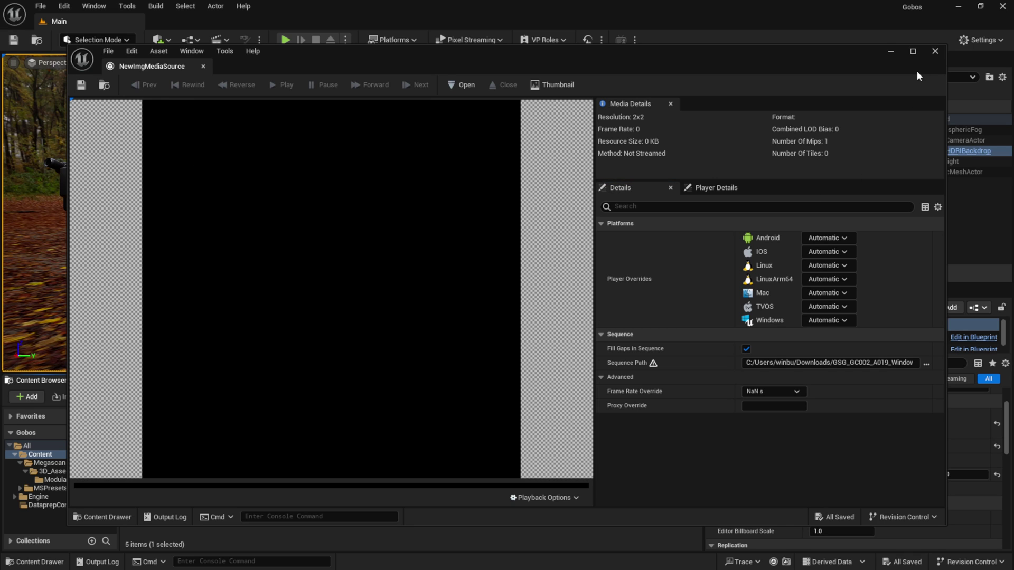
click(940, 54)
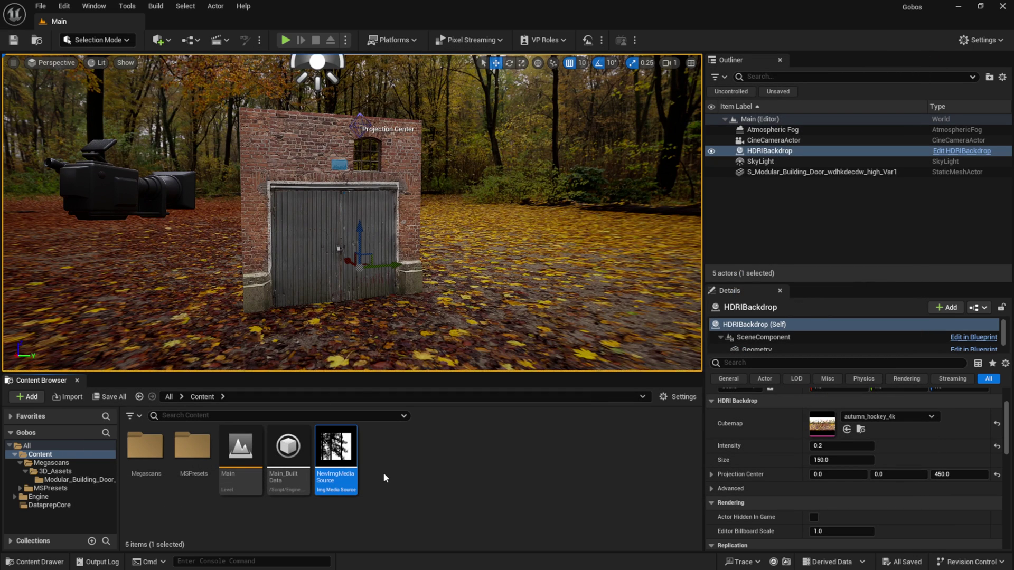
Create NewMediaPlayer with a linked NewMediaPlayer_Video media texture output.
right_click(392, 458)
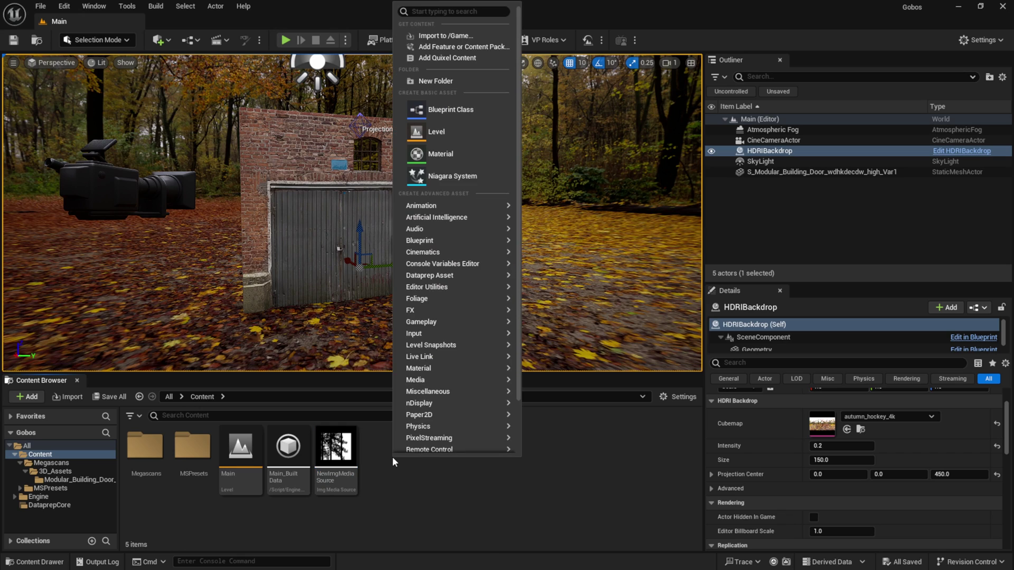
mouse_move(438, 384)
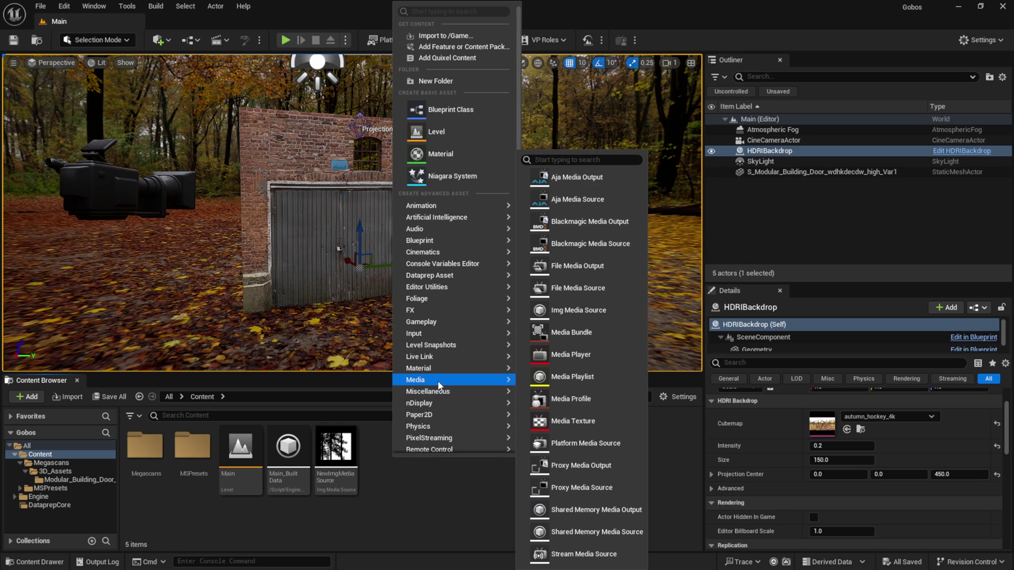
click(572, 355)
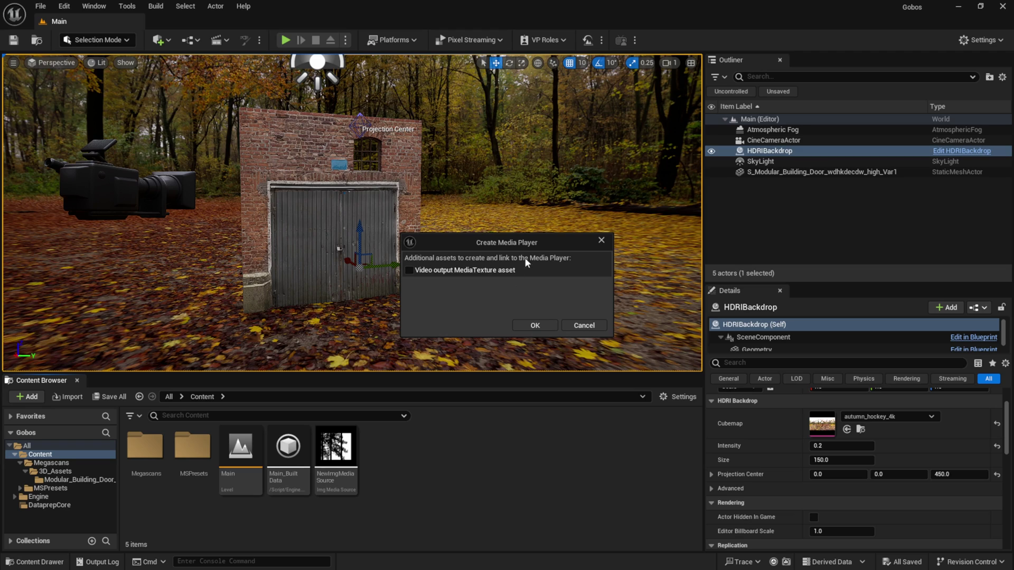
drag(540, 245, 465, 227)
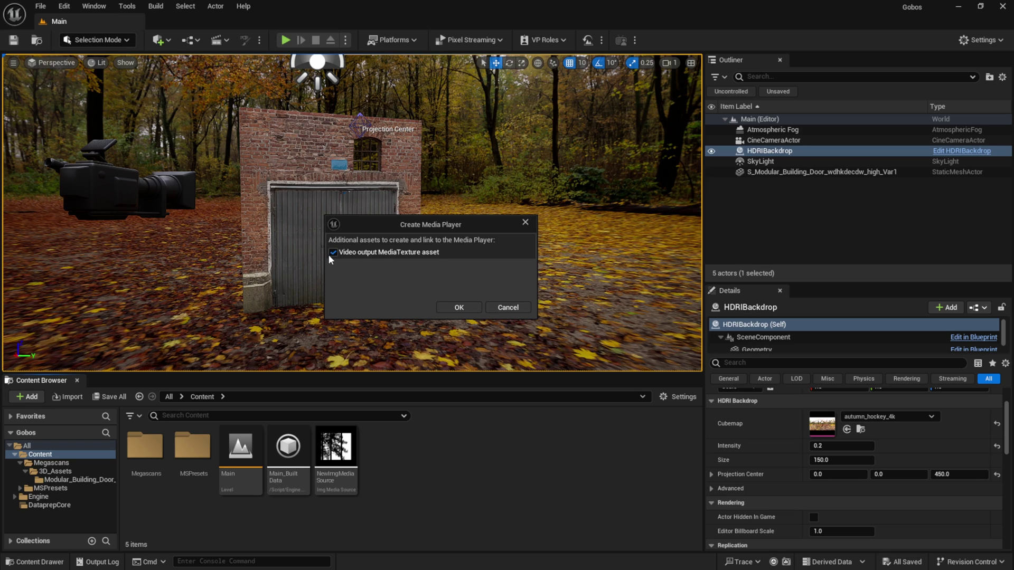
click(458, 307)
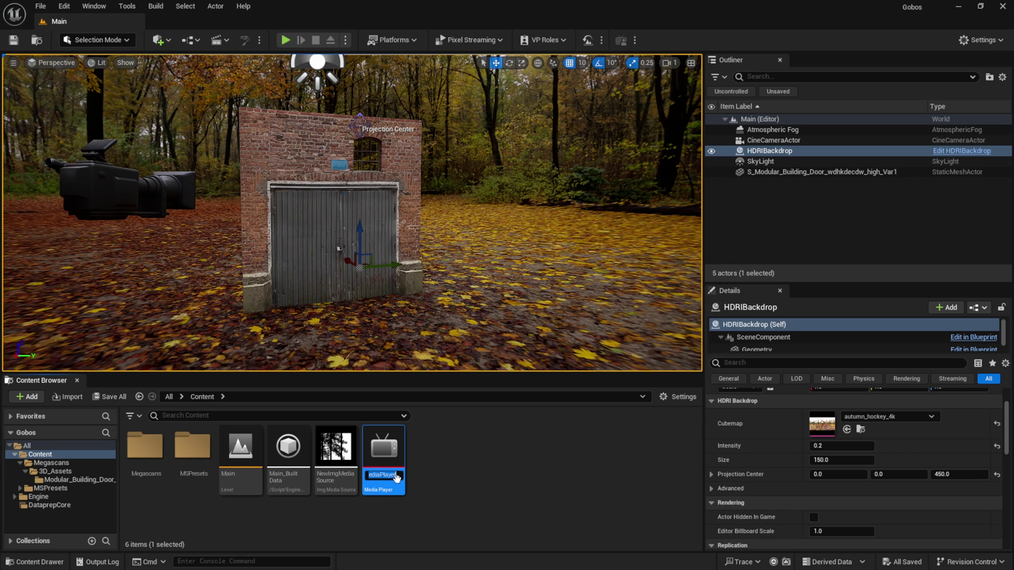
key(Return)
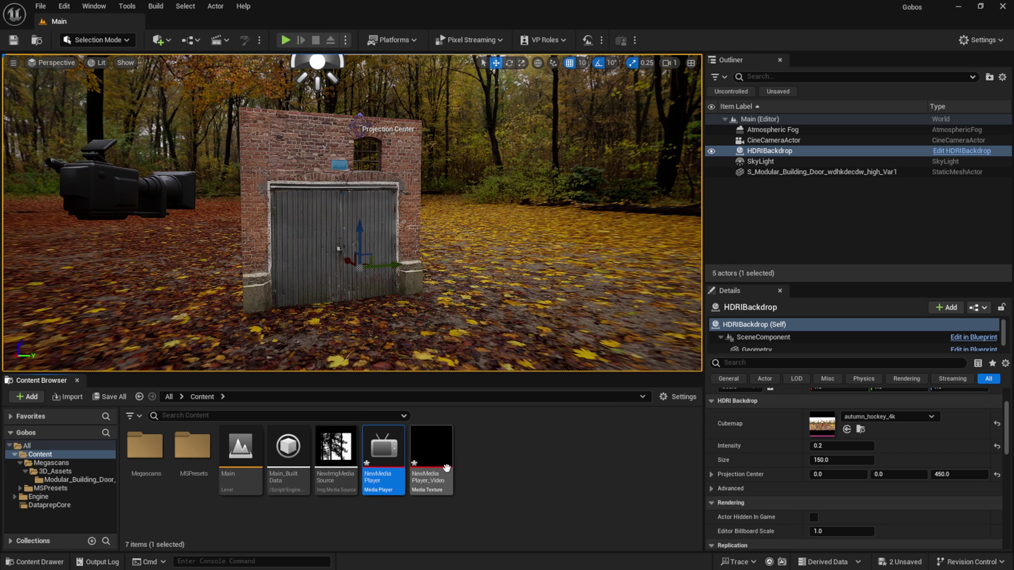
mouse_move(435, 471)
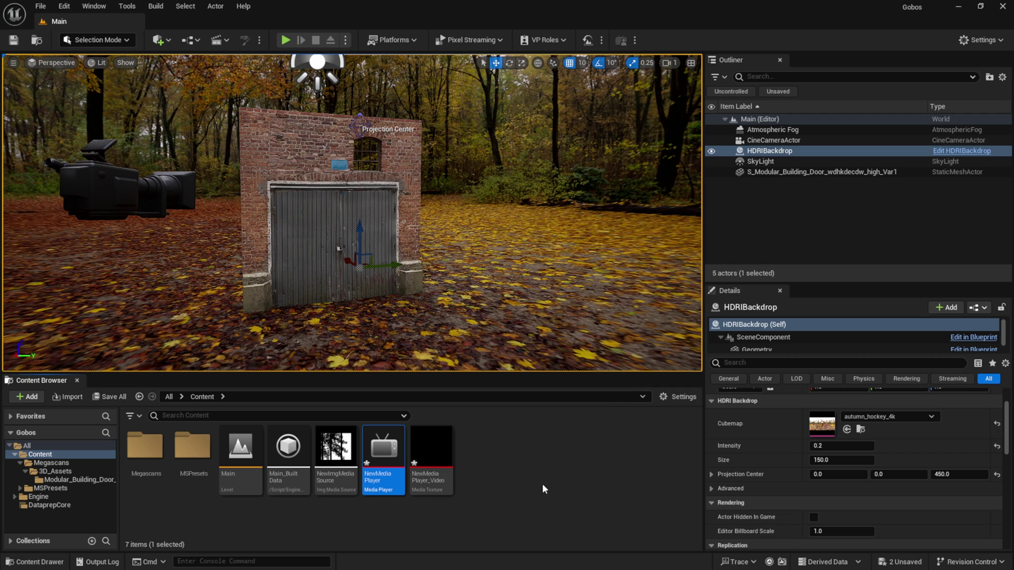
mouse_move(384, 452)
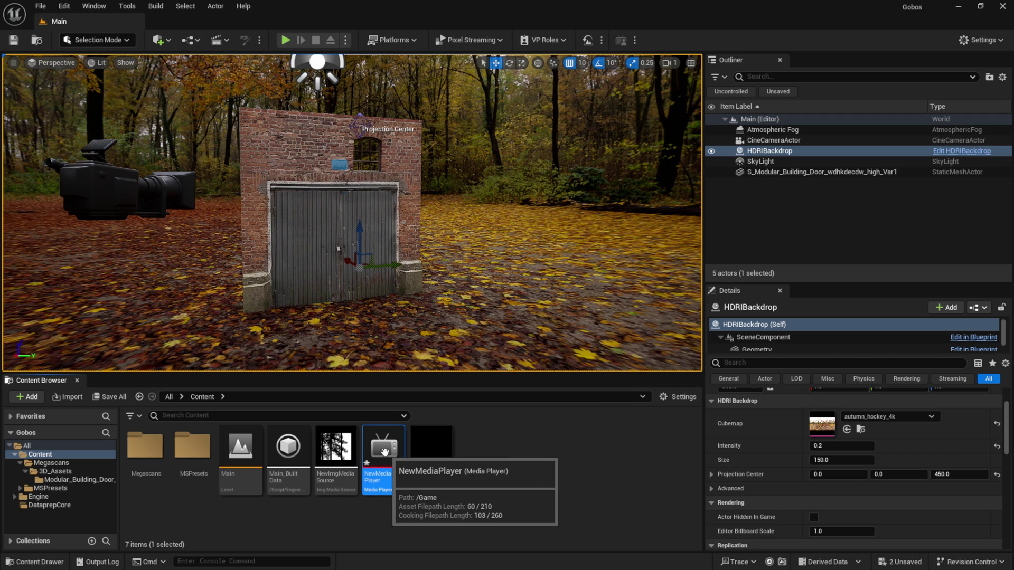
Play NewImgMediaSource's tree sequence in NewMediaPlayer and save the player asset.
double_click(384, 450)
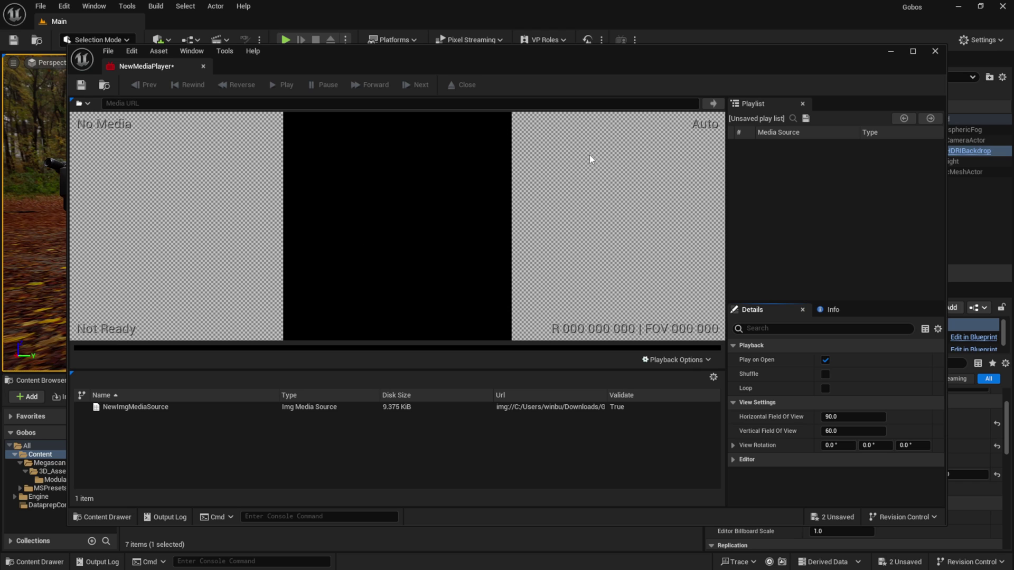
click(153, 409)
double_click(165, 410)
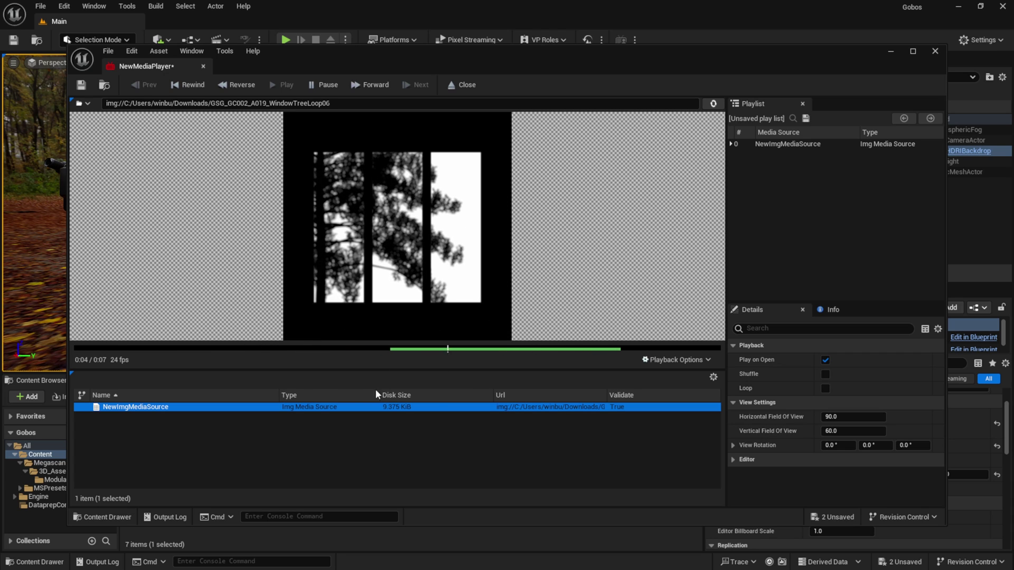
click(82, 85)
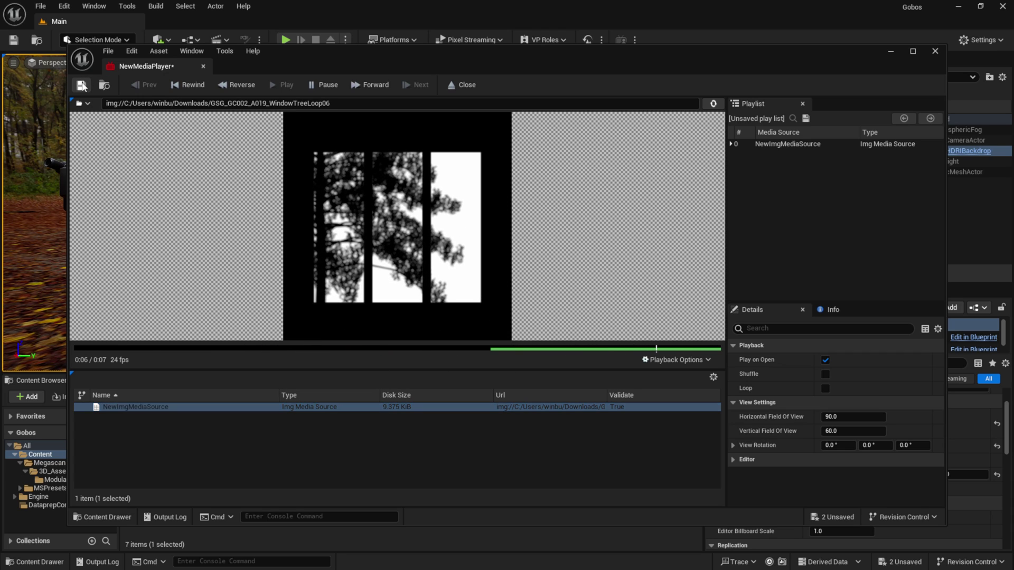
click(941, 55)
mouse_move(434, 453)
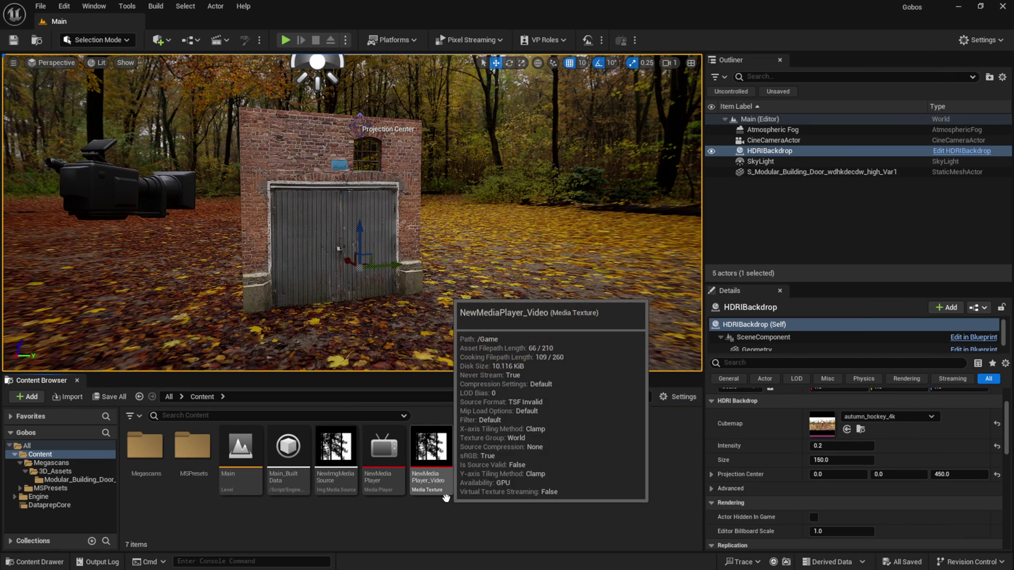
Create a new material asset in Content named NewMaterial.
click(432, 455)
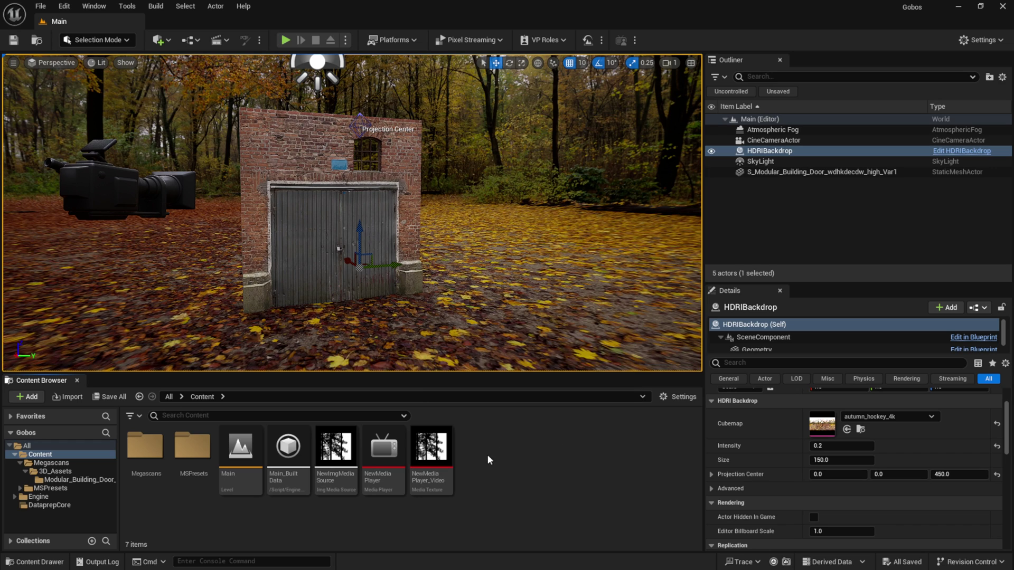
right_click(488, 457)
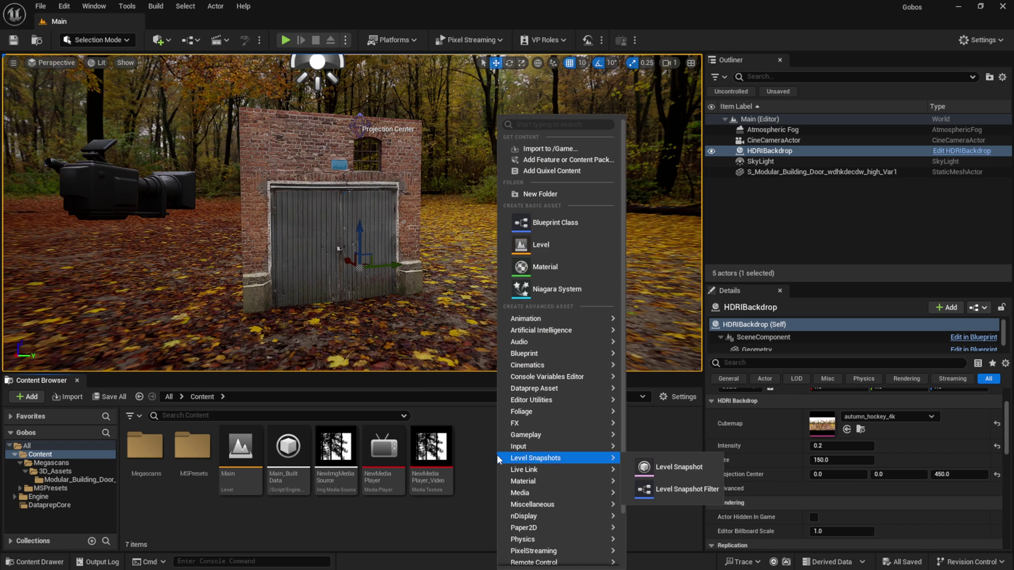
click(545, 267)
key(Return)
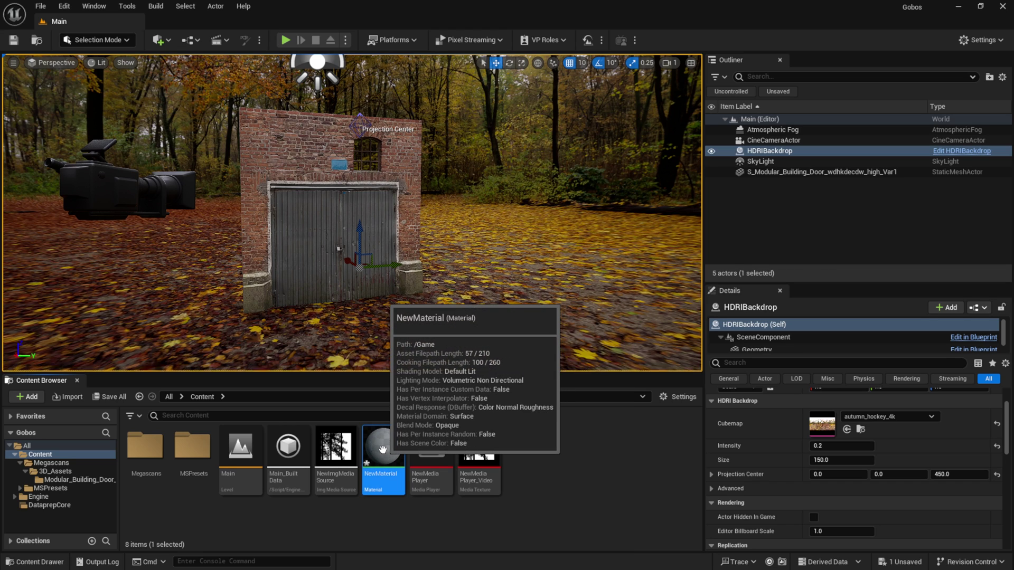
Open NewMaterial and set its Material Domain to Light Function.
double_click(384, 450)
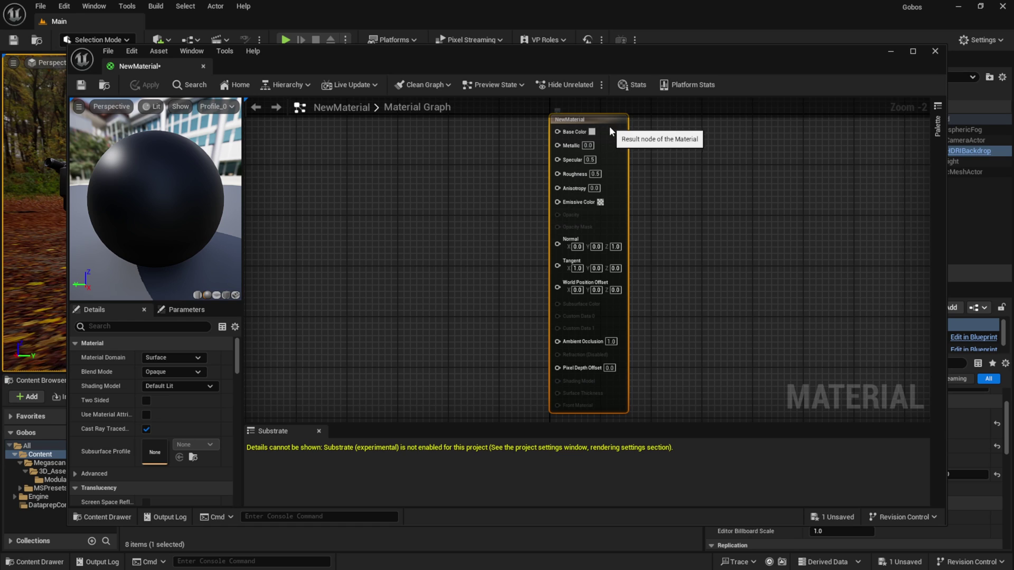
drag(610, 131, 602, 146)
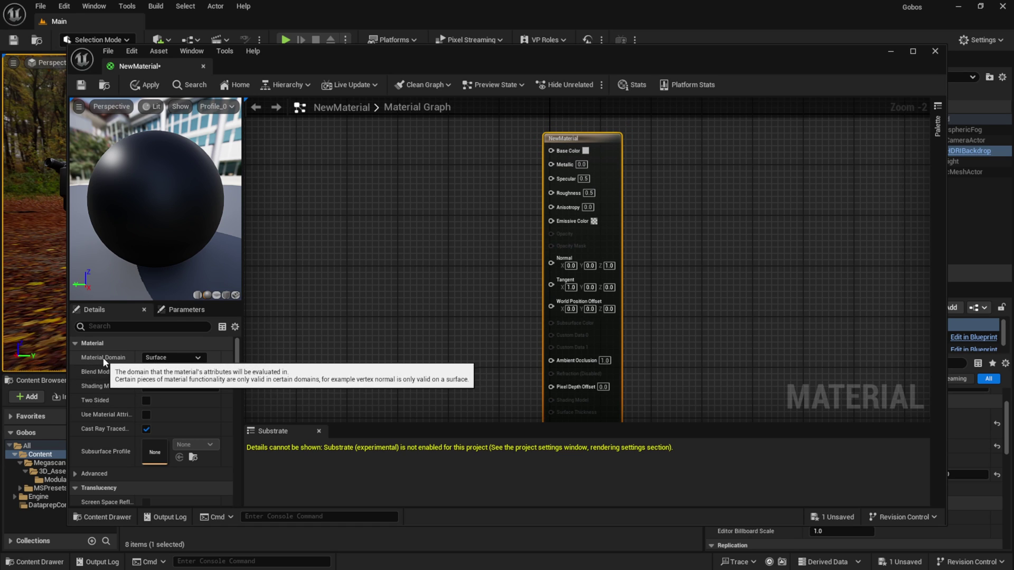
click(189, 357)
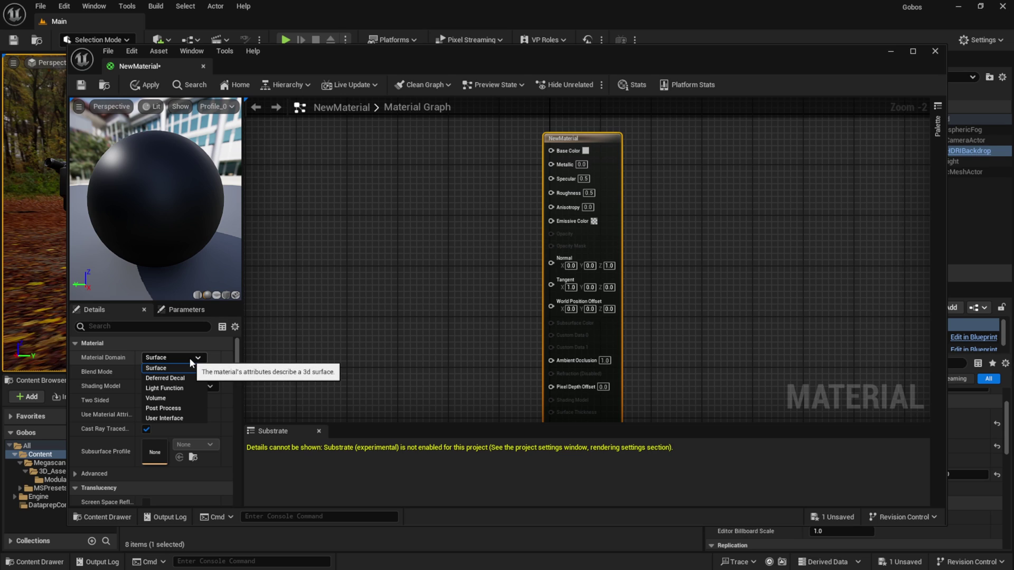
click(188, 389)
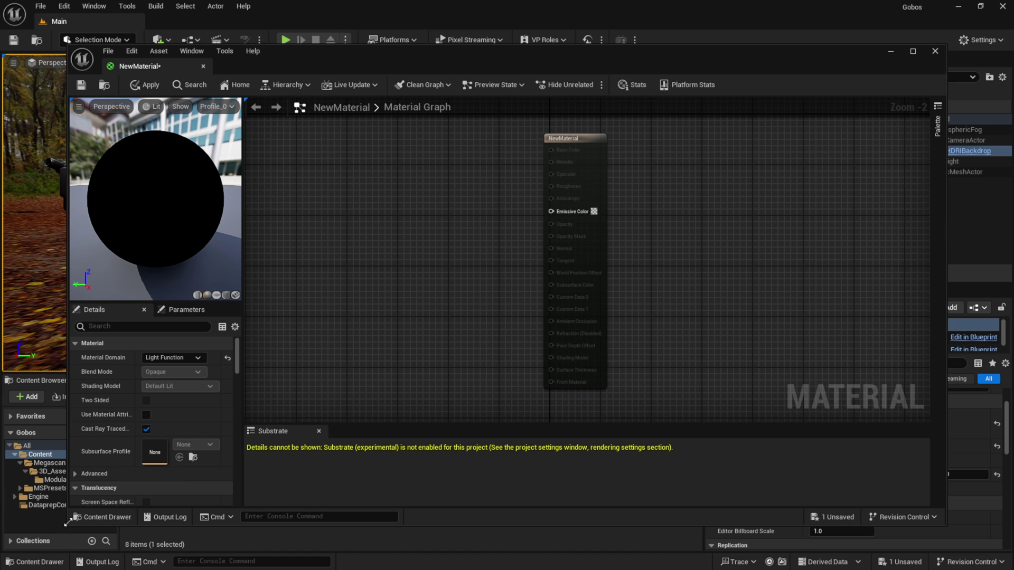
Wire a NewMediaPlayer_Video texture sample's RGB into Emissive Color and save NewMaterial.
drag(68, 523, 316, 391)
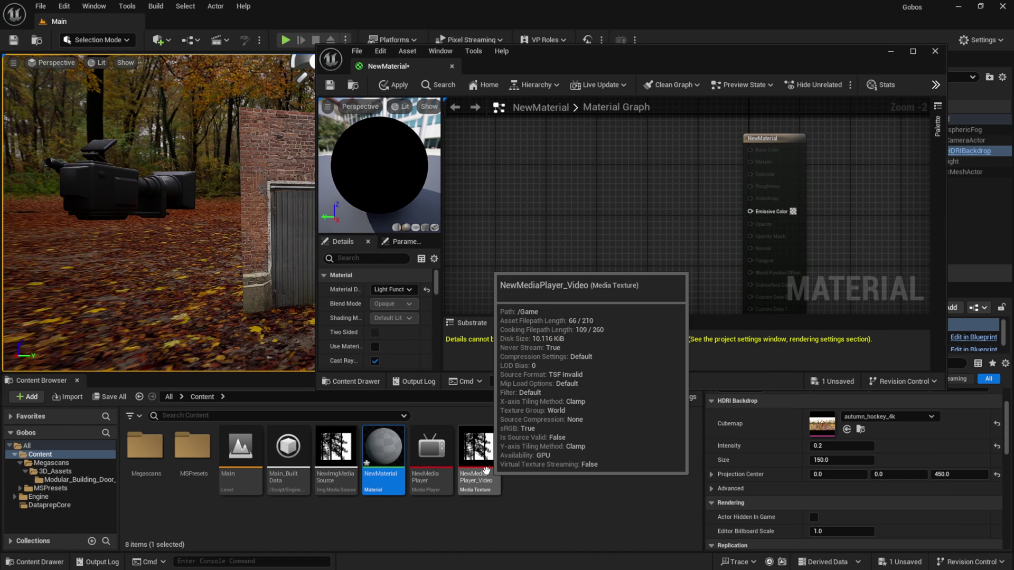
drag(485, 470, 583, 170)
drag(621, 59, 450, 72)
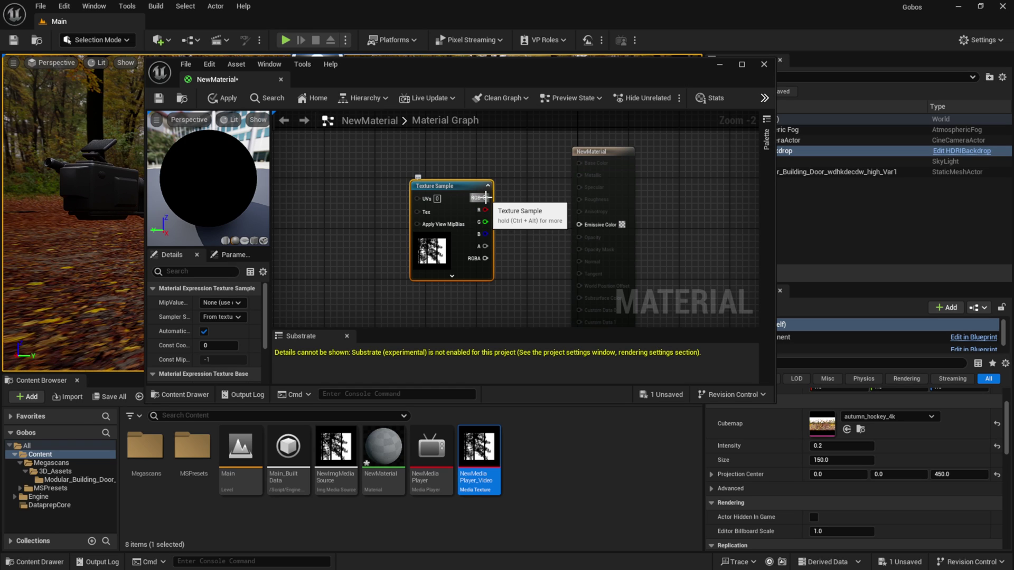
drag(485, 198, 580, 225)
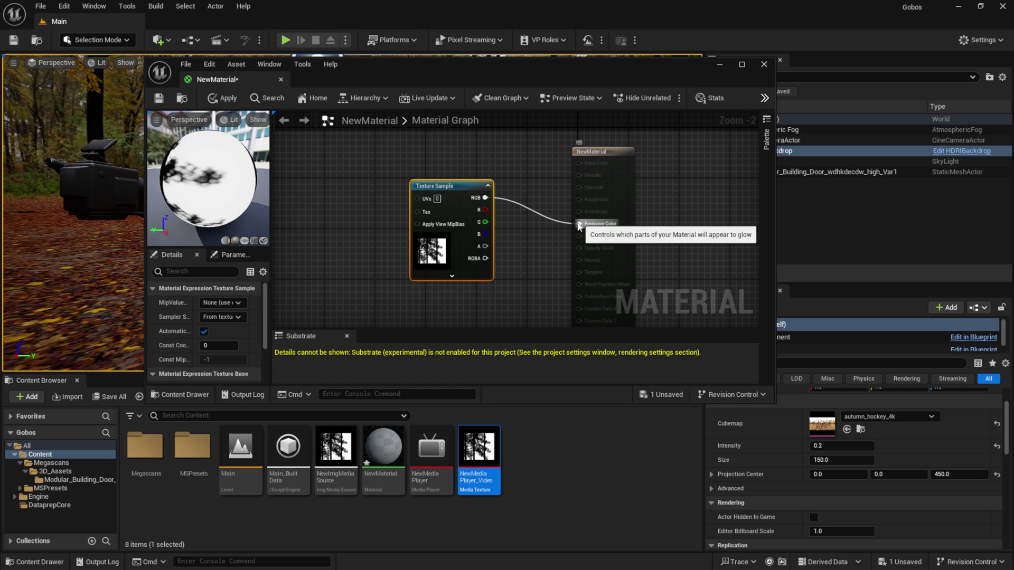
click(159, 98)
click(764, 65)
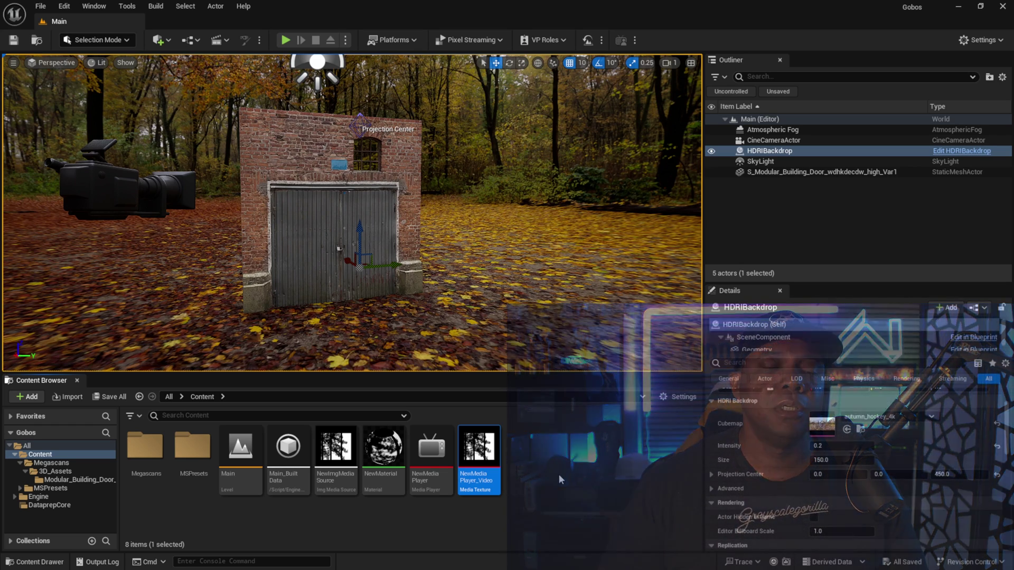
Show the Lights submenu of the Quick Add menu.
click(161, 41)
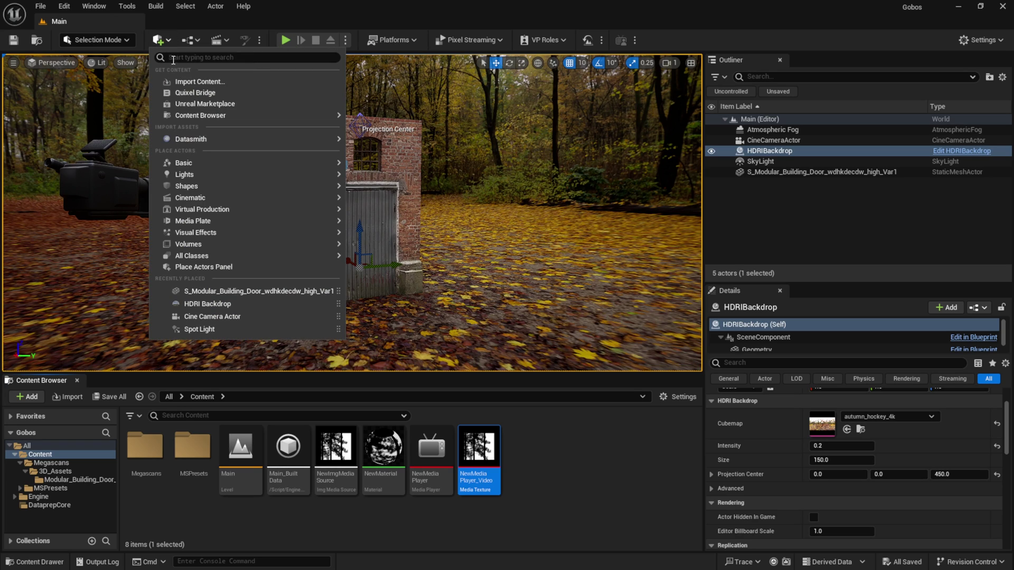
mouse_move(189, 176)
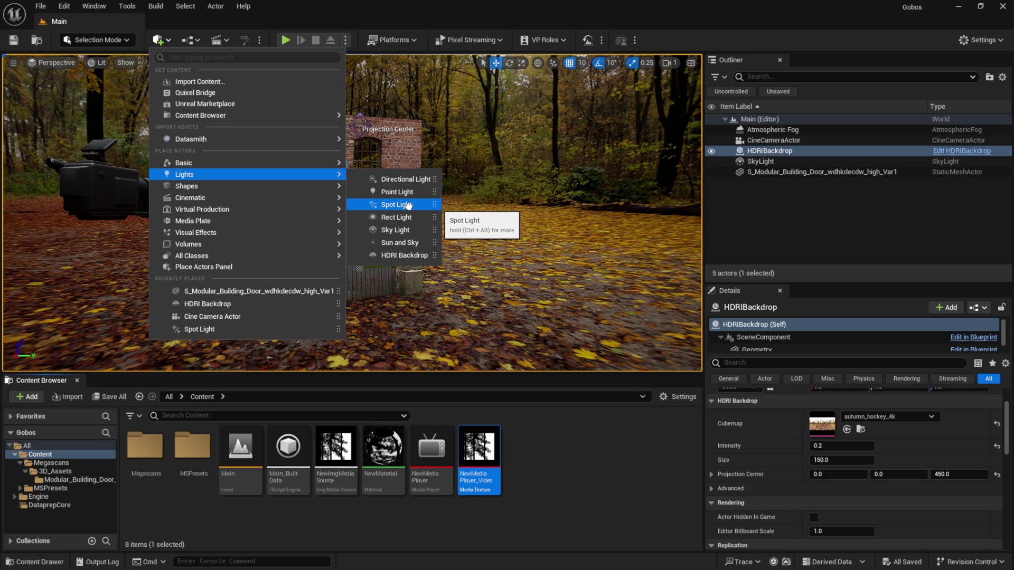
Place a Spot Light beside the garage door at -240, 20, 190 with Y rotation 0.
click(397, 205)
drag(342, 212, 413, 221)
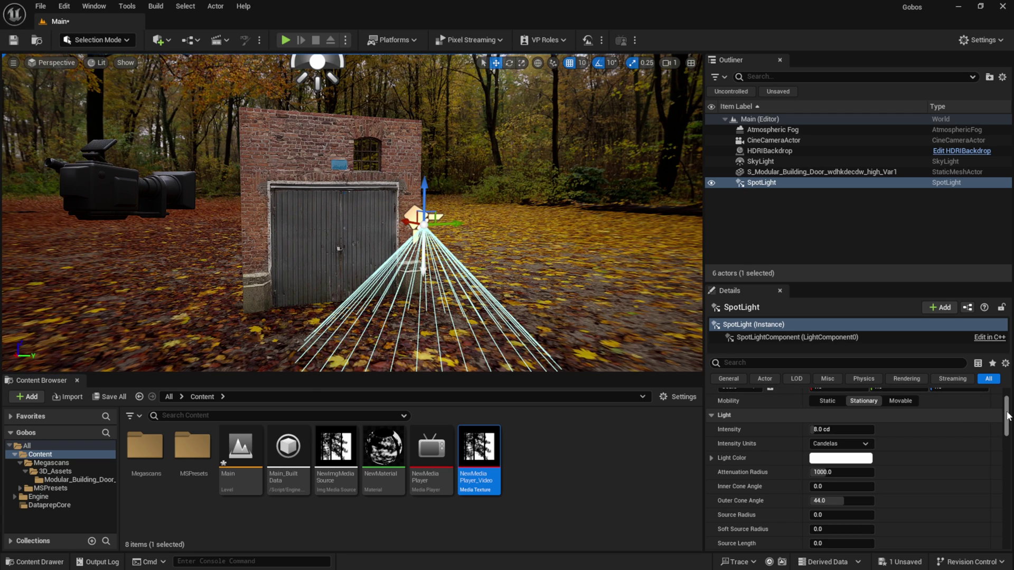
drag(1008, 416, 1010, 401)
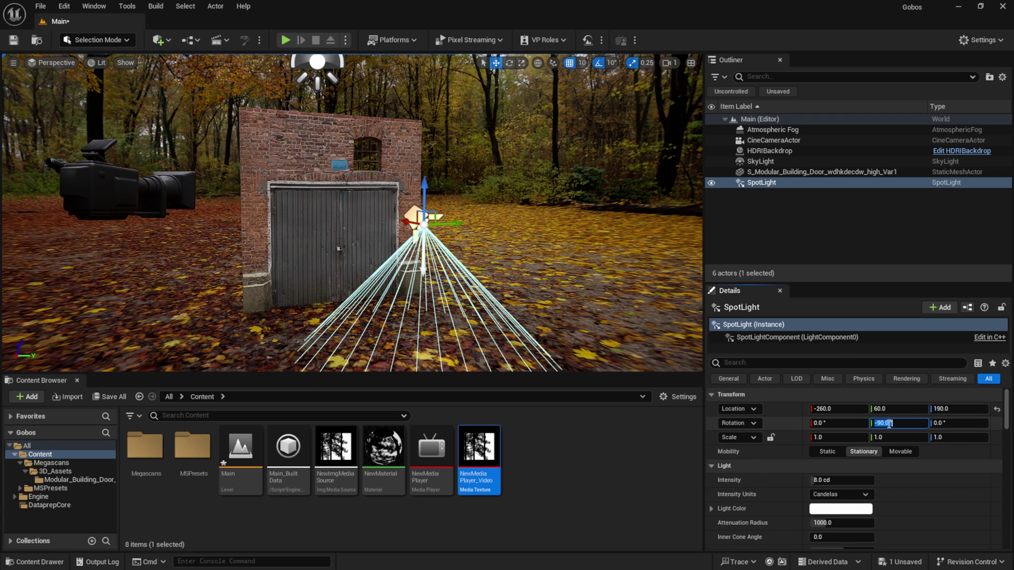
text(0)
key(Return)
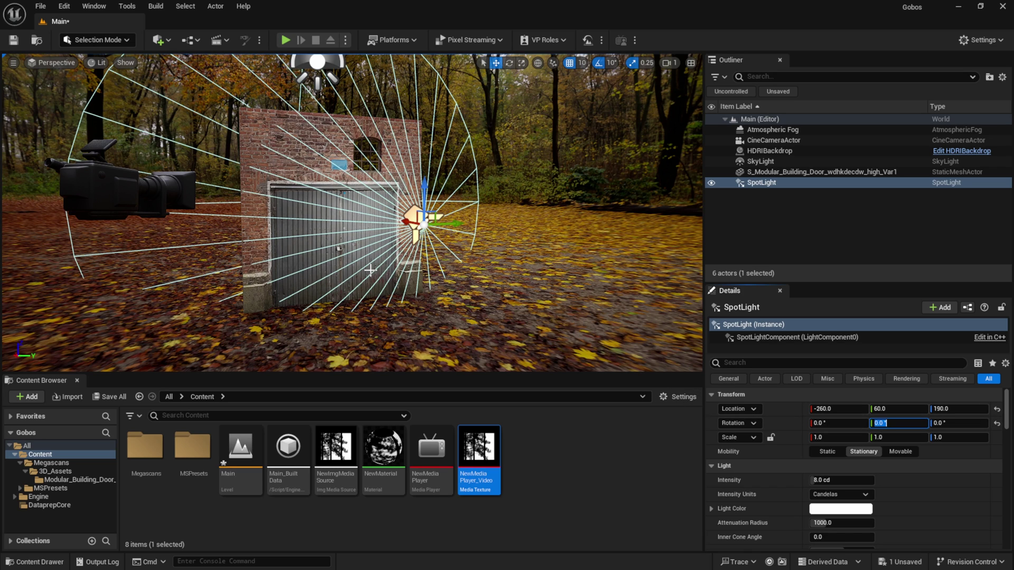
drag(404, 225, 378, 222)
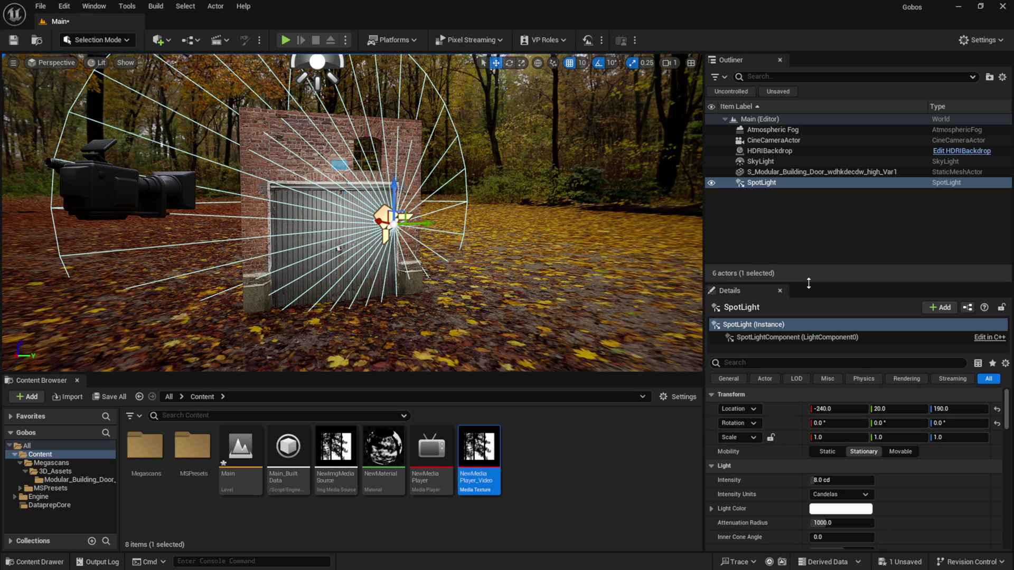
drag(809, 284, 808, 230)
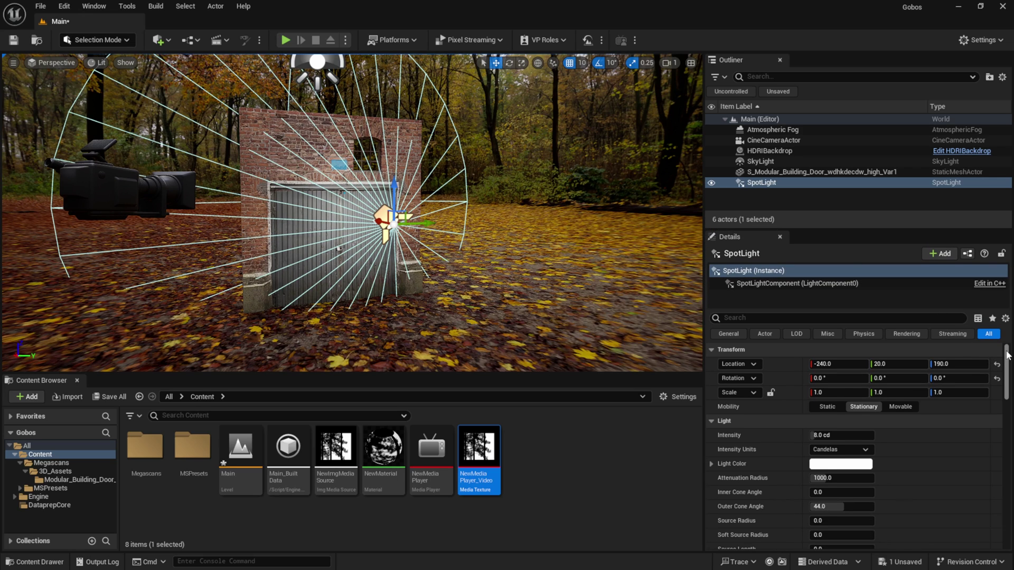
drag(1007, 354, 1007, 434)
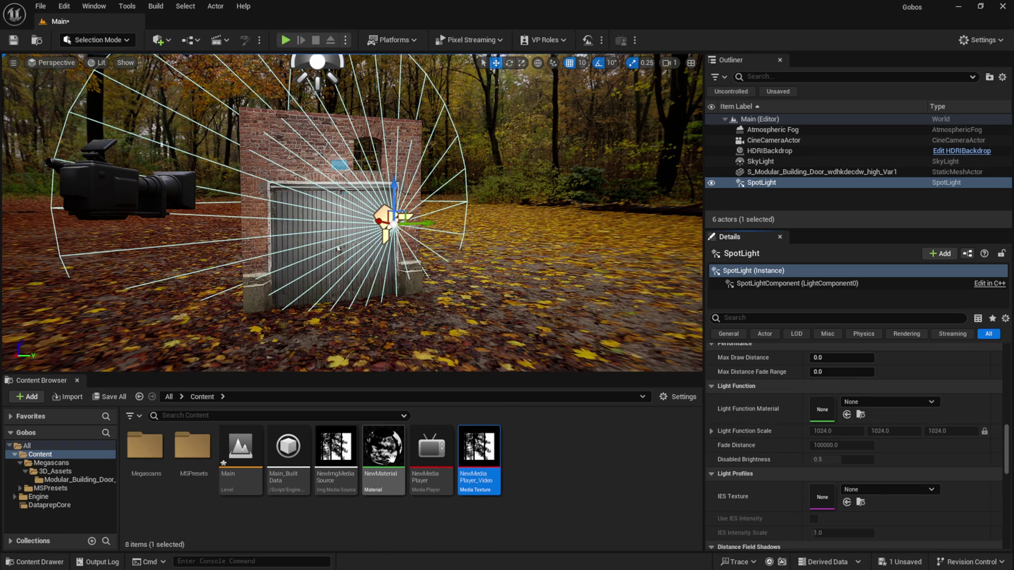
Assign NewMaterial as the spot light's light function and save all changes.
drag(384, 454, 827, 418)
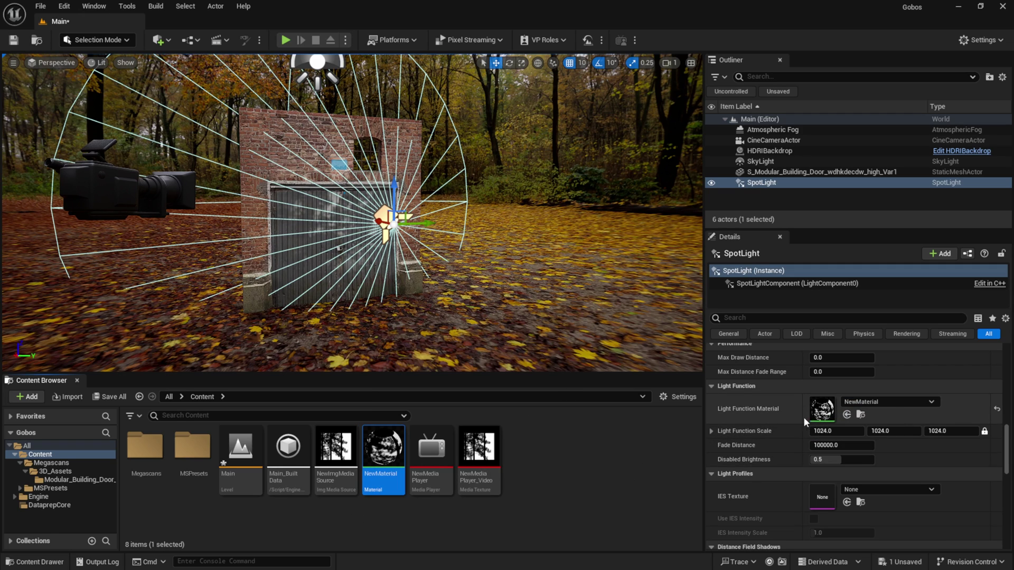
scroll(383, 224, up, 6)
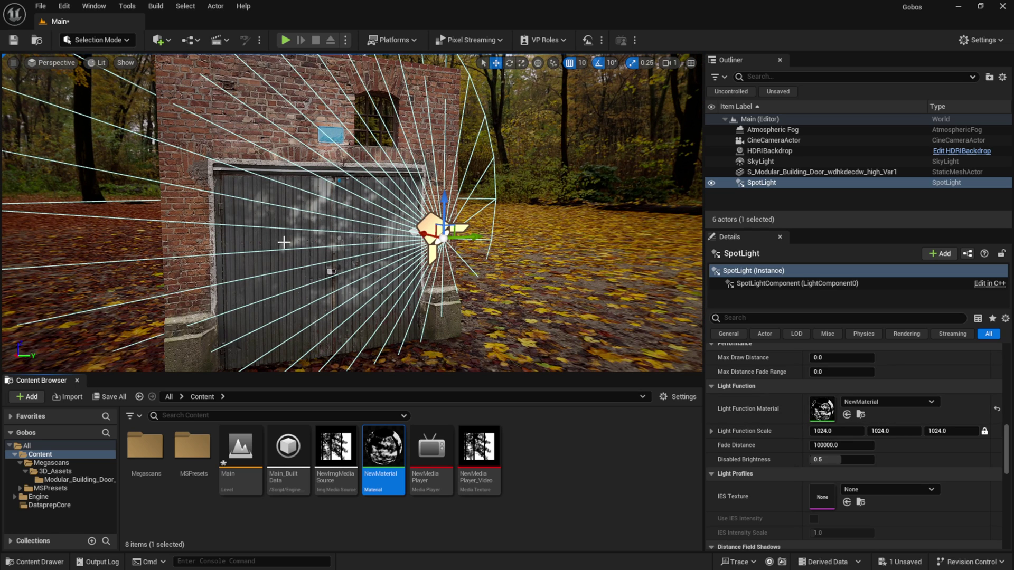
click(569, 494)
key(ctrl+s)
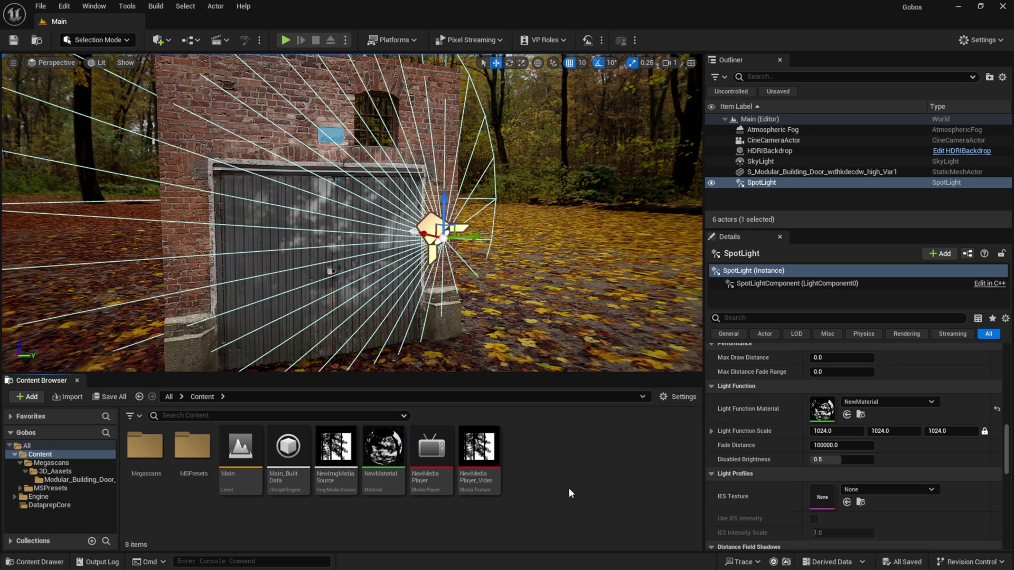
Create a NewLevelSequence asset from Cinematics > Level Sequence and open it in Sequencer at 30 fps.
right_click(519, 448)
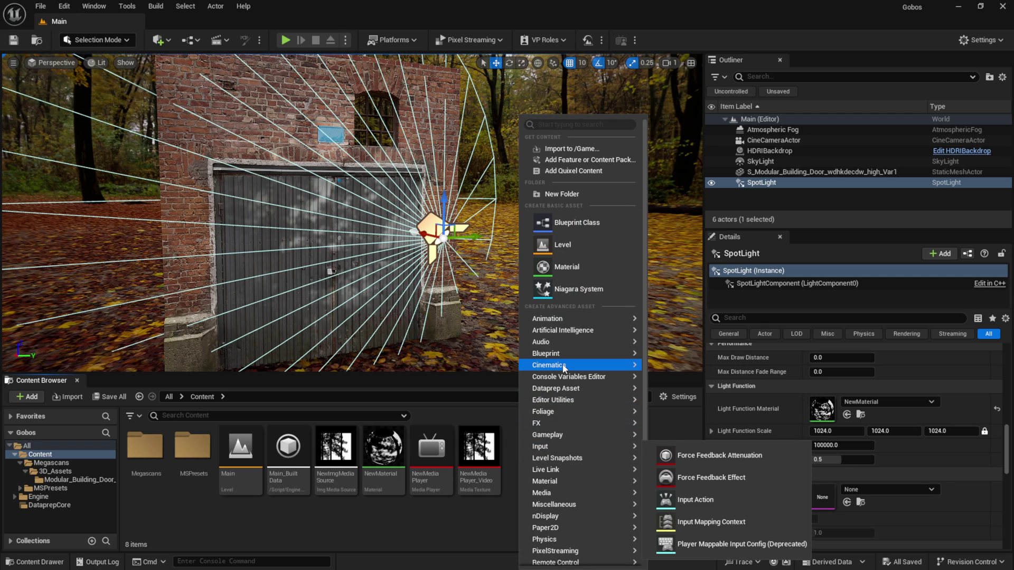
mouse_move(564, 366)
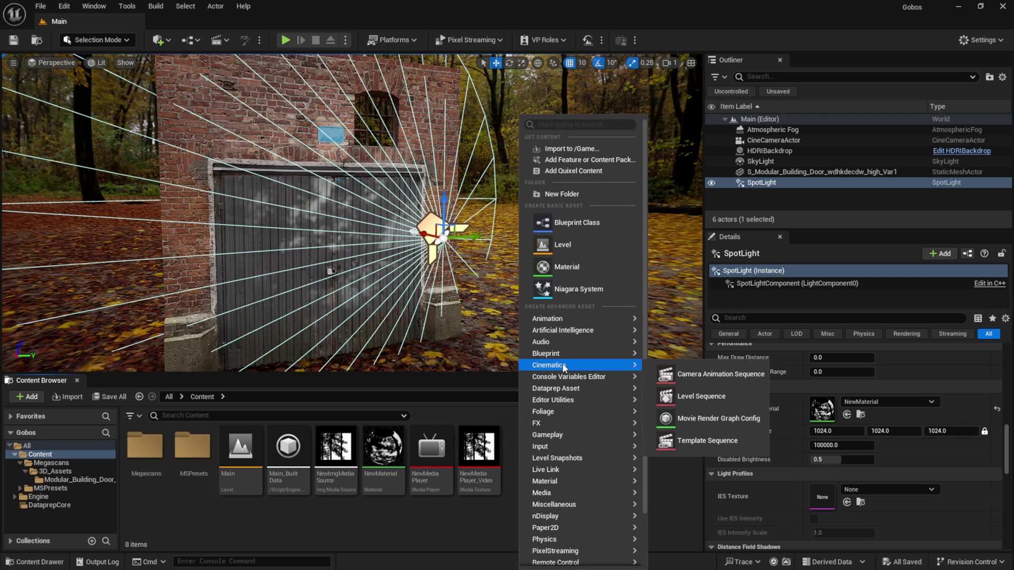
click(697, 397)
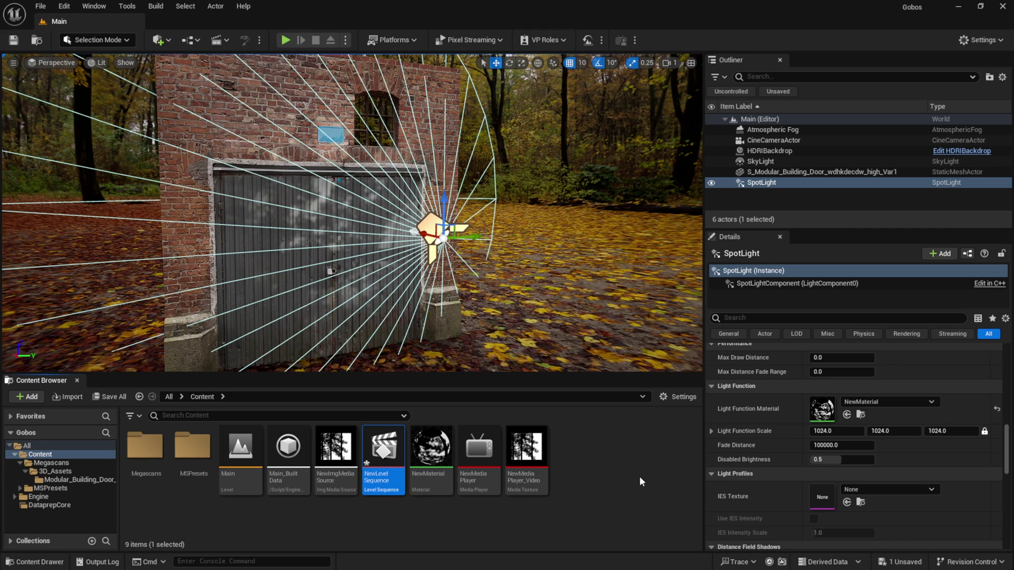
click(223, 40)
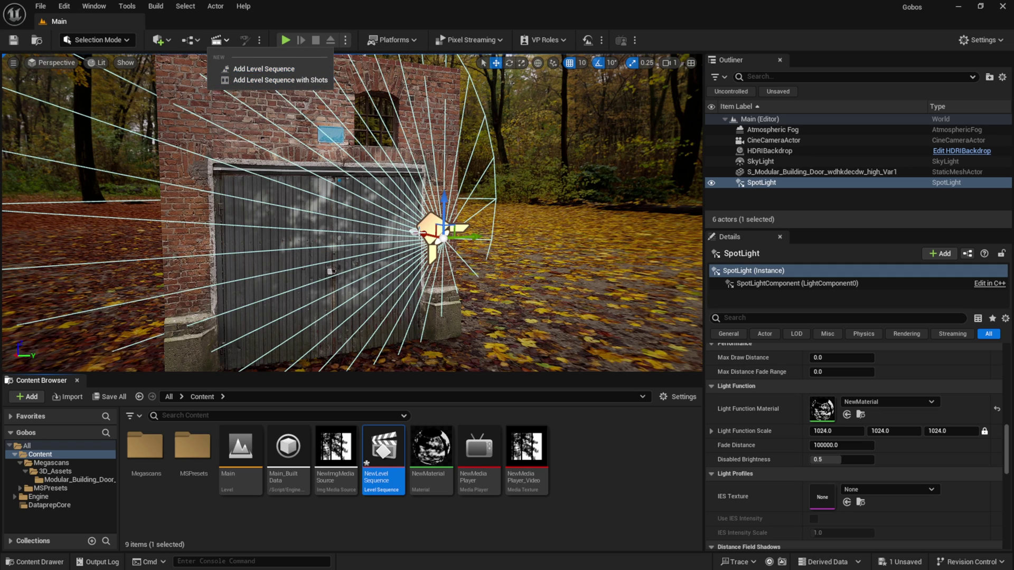
click(584, 467)
double_click(385, 450)
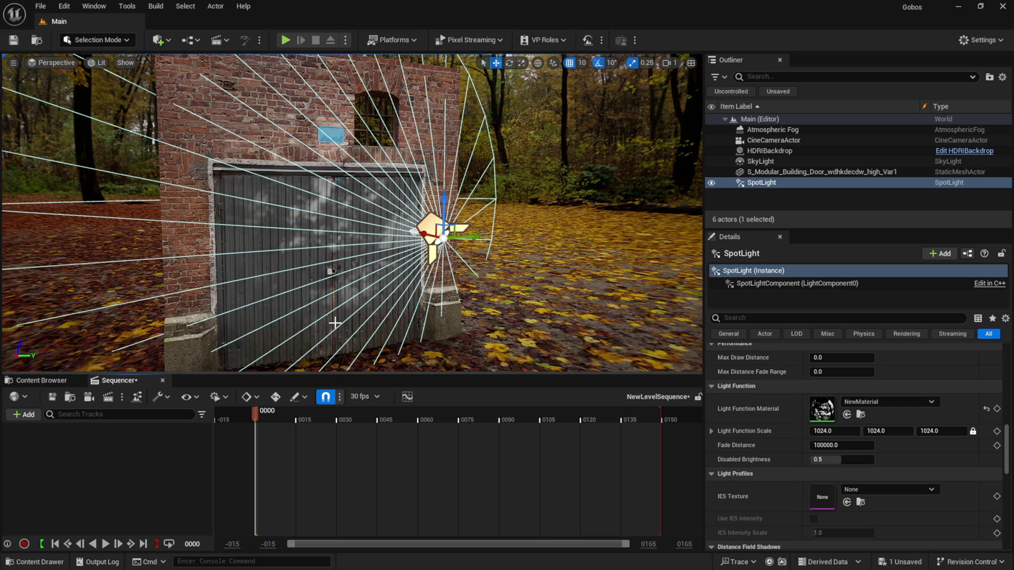
Add a Media track holding NewImgMediaSource as a 225-frame section and preview to frame 0060.
click(24, 415)
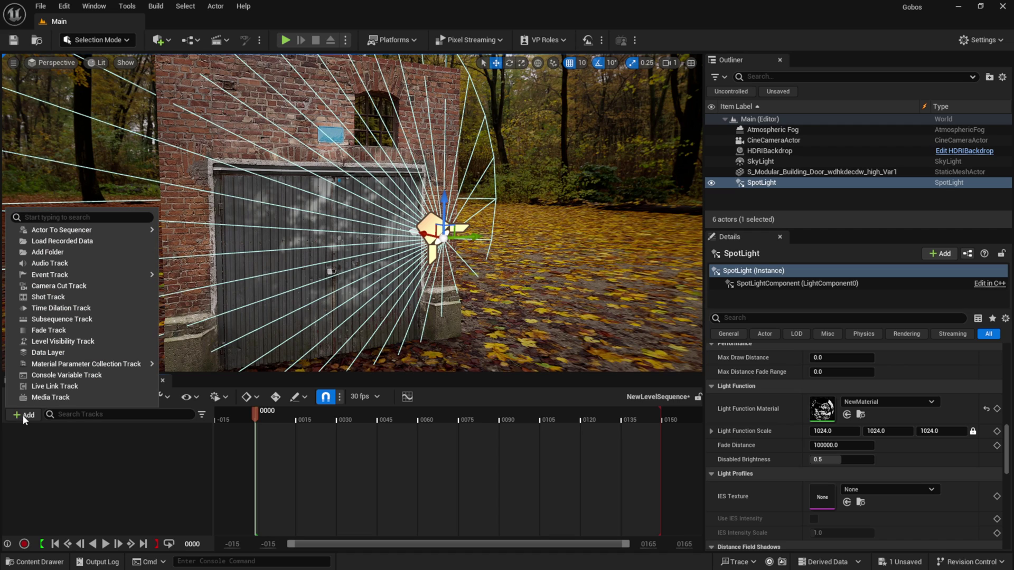
click(53, 399)
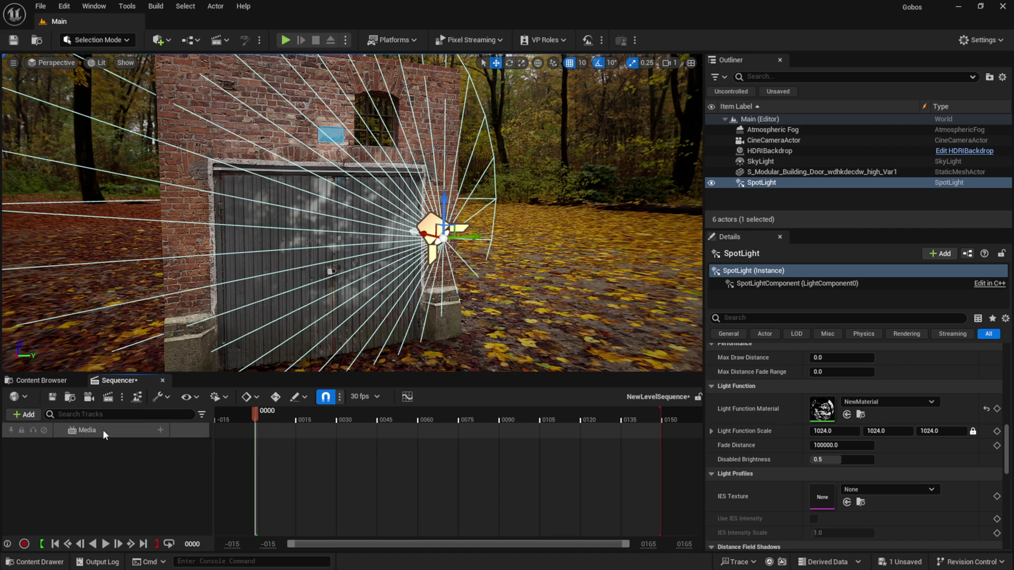
click(161, 431)
mouse_move(217, 447)
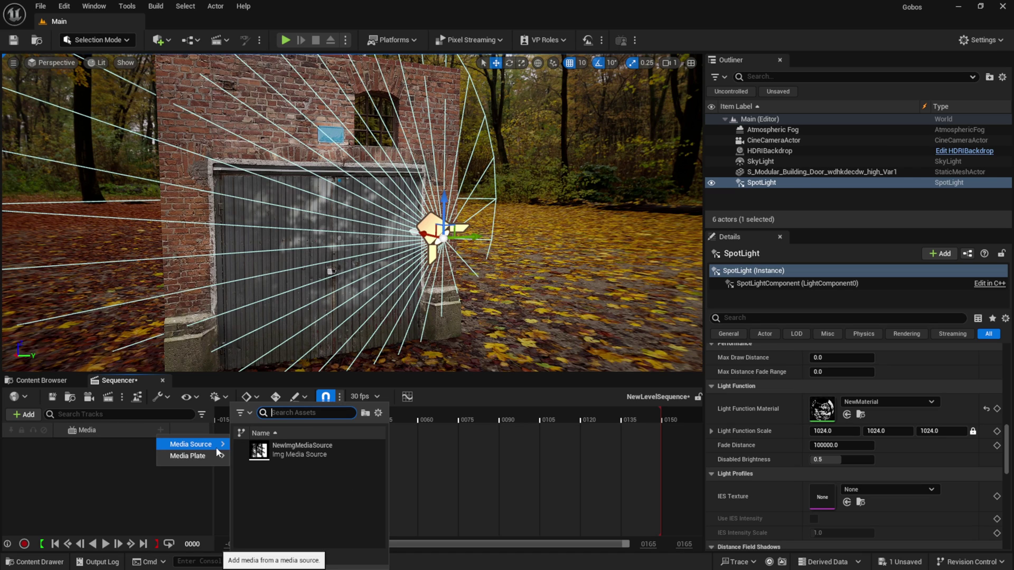
click(330, 455)
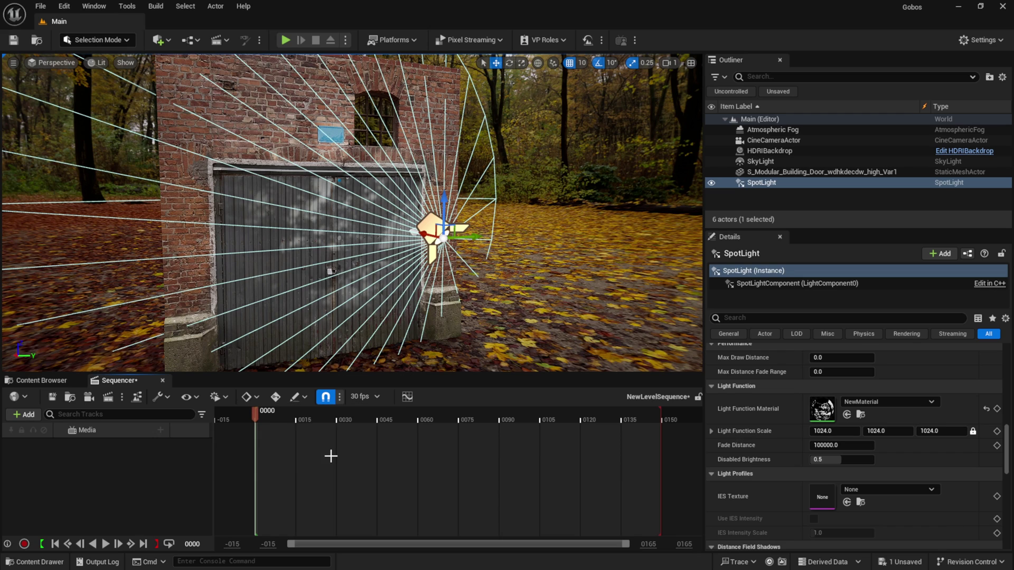
drag(277, 420, 417, 418)
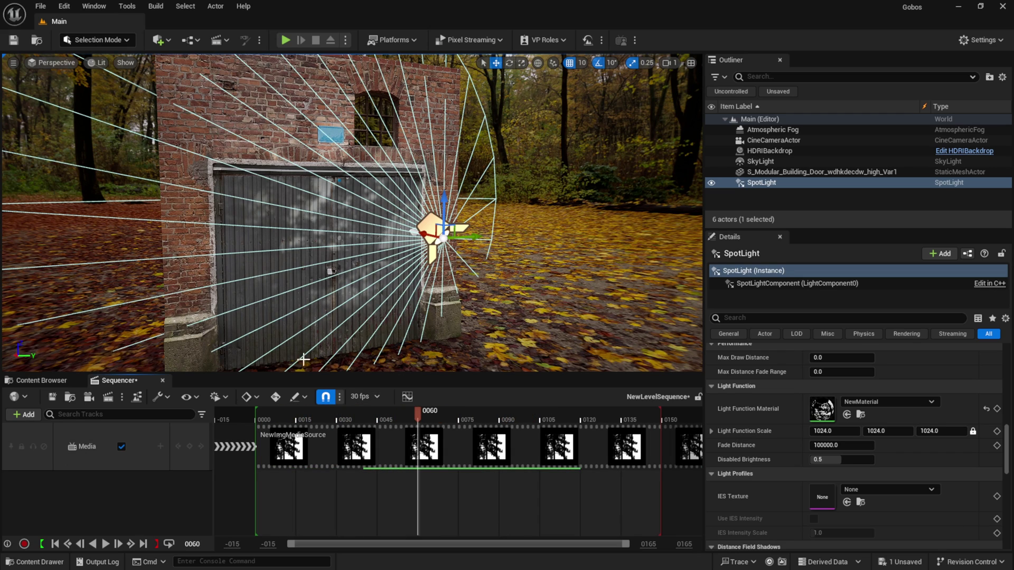
Set the NewImgMediaSource section's Media Texture to NewMediaPlayer_Video.
right_click(285, 447)
mouse_move(341, 239)
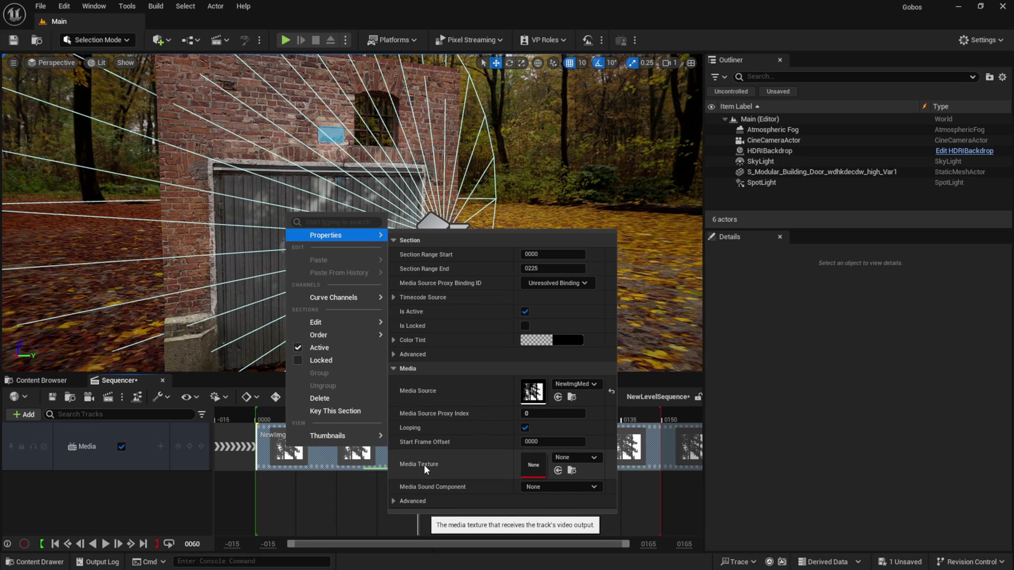
click(589, 459)
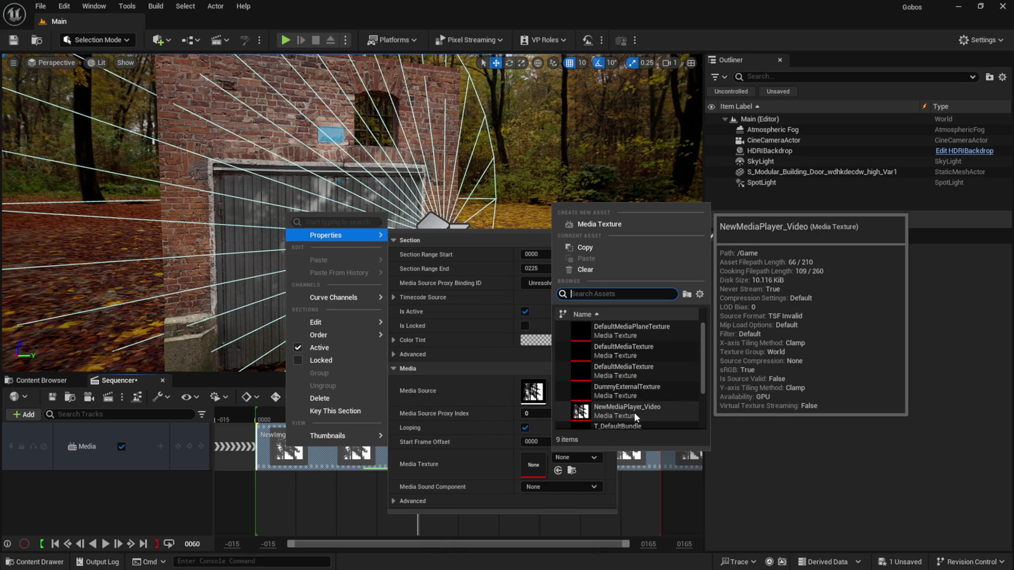
click(582, 413)
click(96, 515)
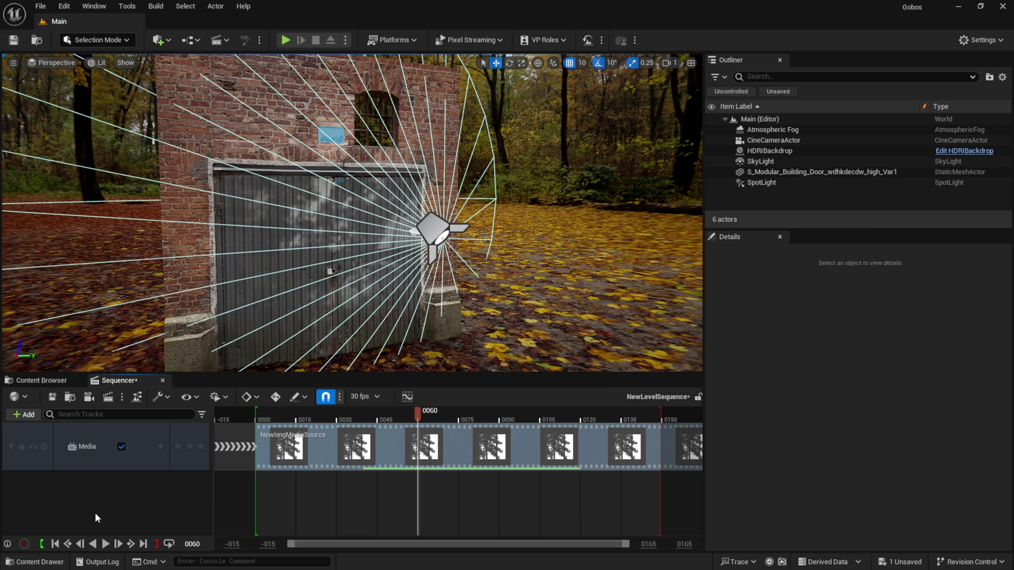
Play NewLevelSequence from the start, watch the tree shadows animate on the garage door, and select SpotLight.
click(55, 544)
click(106, 544)
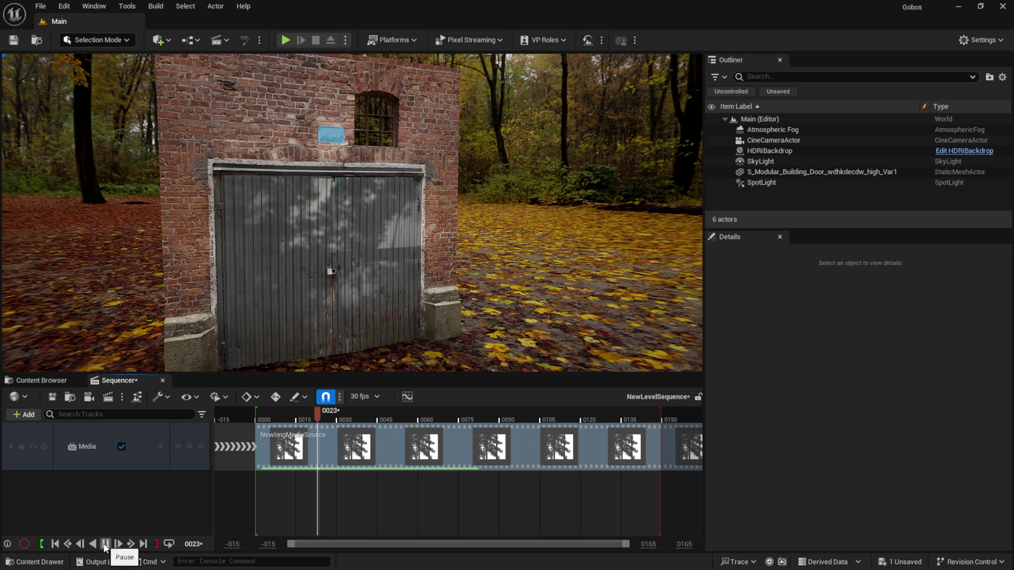
scroll(340, 237, up, 5)
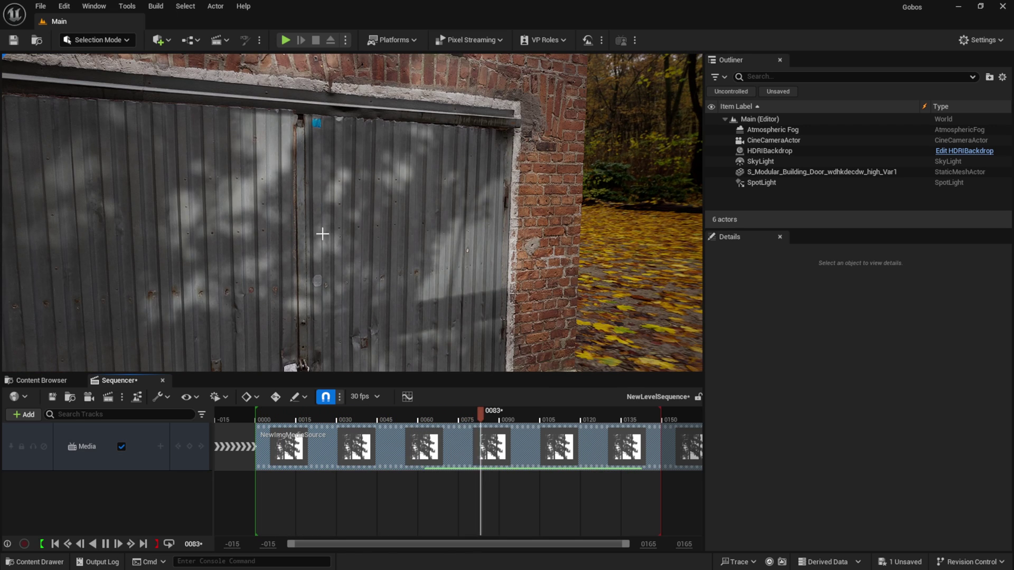
drag(322, 233, 341, 233)
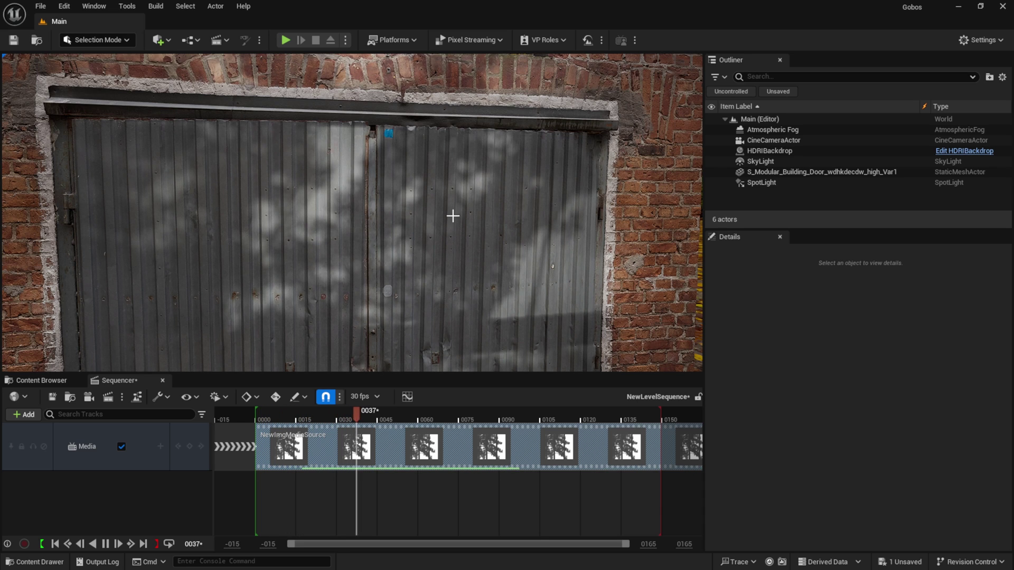
scroll(438, 217, down, 3)
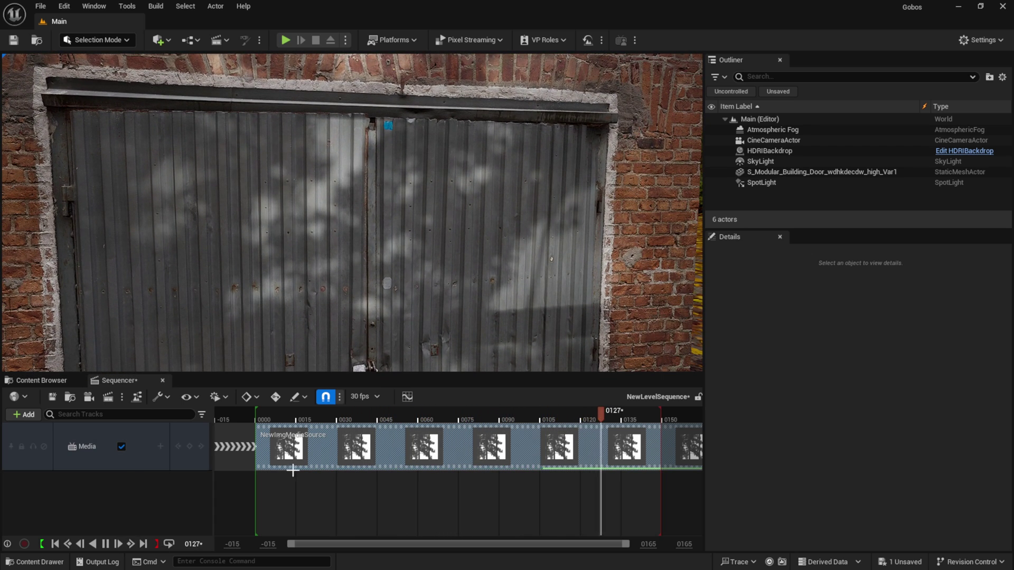
click(765, 184)
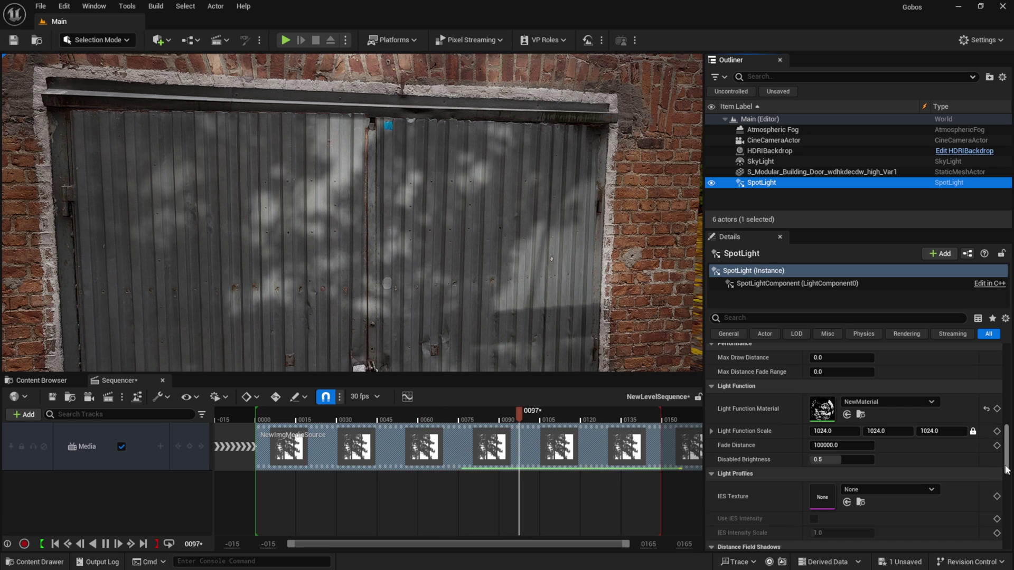
Raise the SpotLight's Intensity from 8.0 cd to 20.0 cd.
drag(1006, 469, 1006, 391)
click(829, 435)
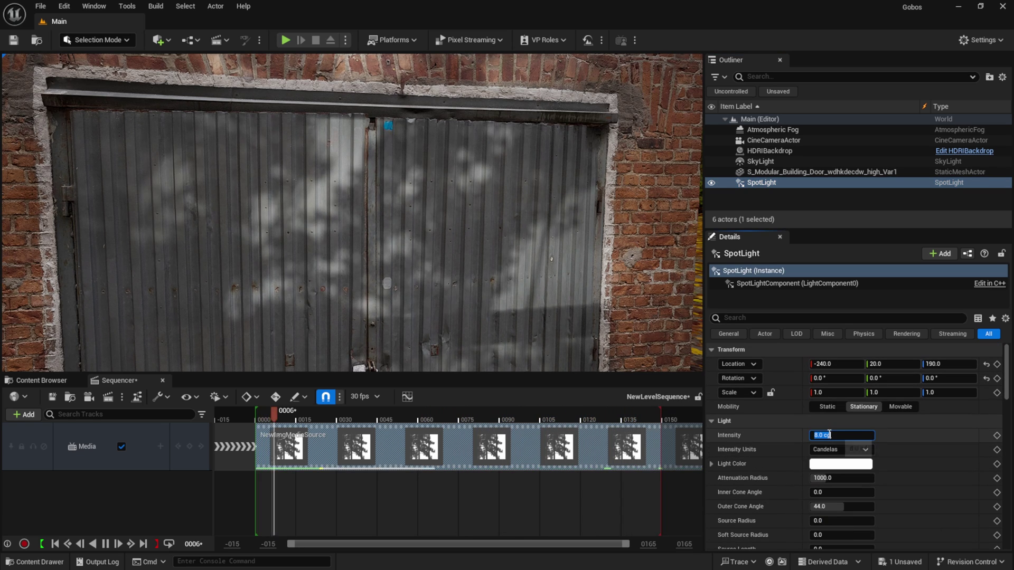
text(20)
key(Return)
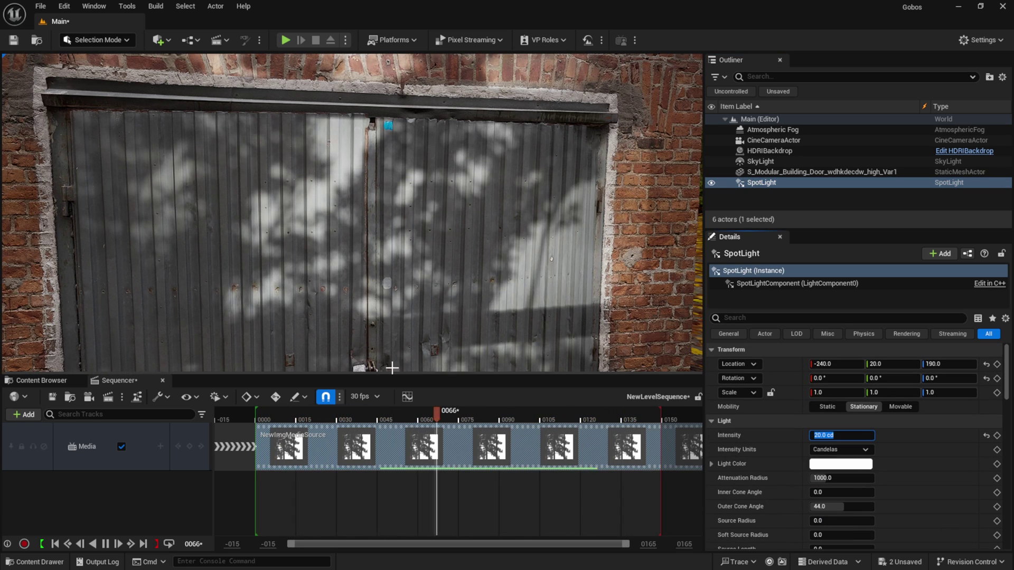